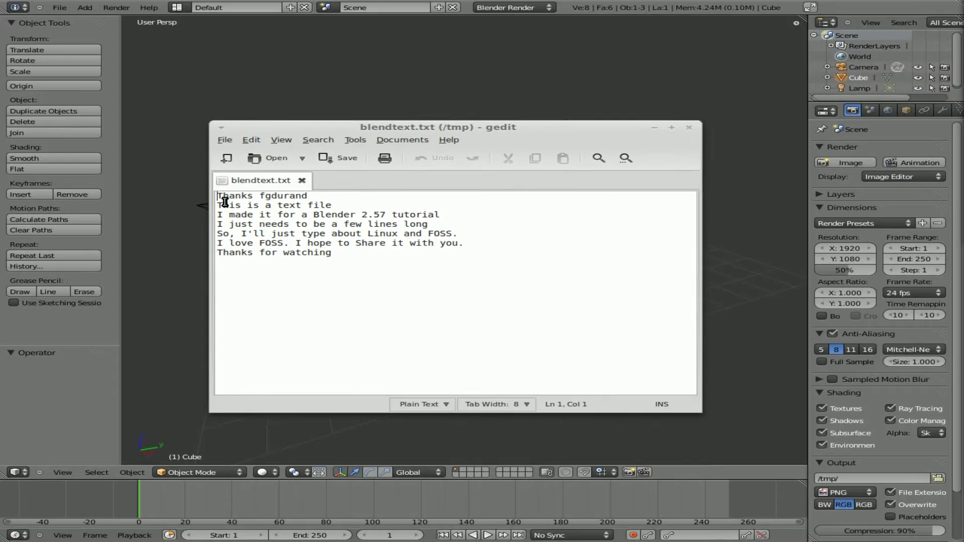
In blendtext.txt, select the name at the end of line 1, then place the cursor at the text's end.
{"action": "double_click", "coordinate": [277, 197]}
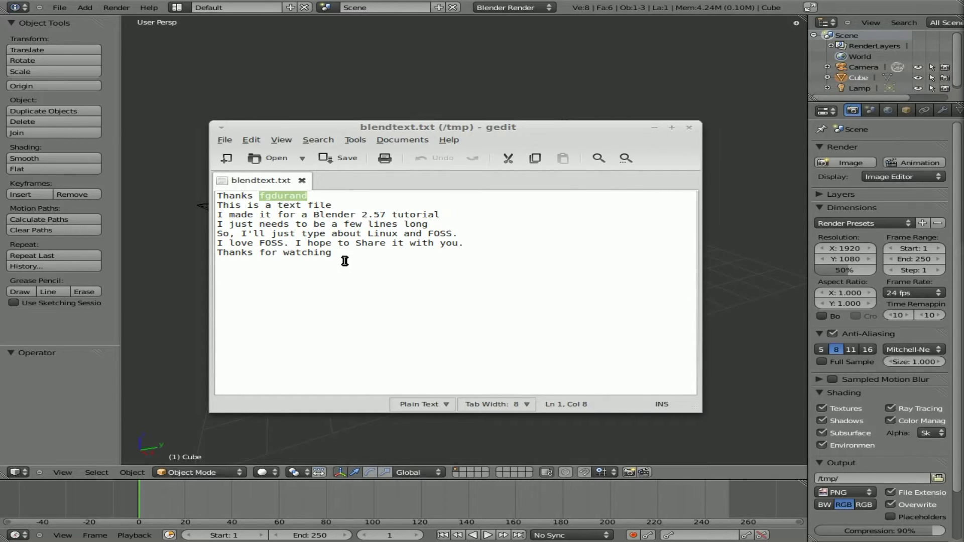
{"action": "left_click", "coordinate": [500, 285]}
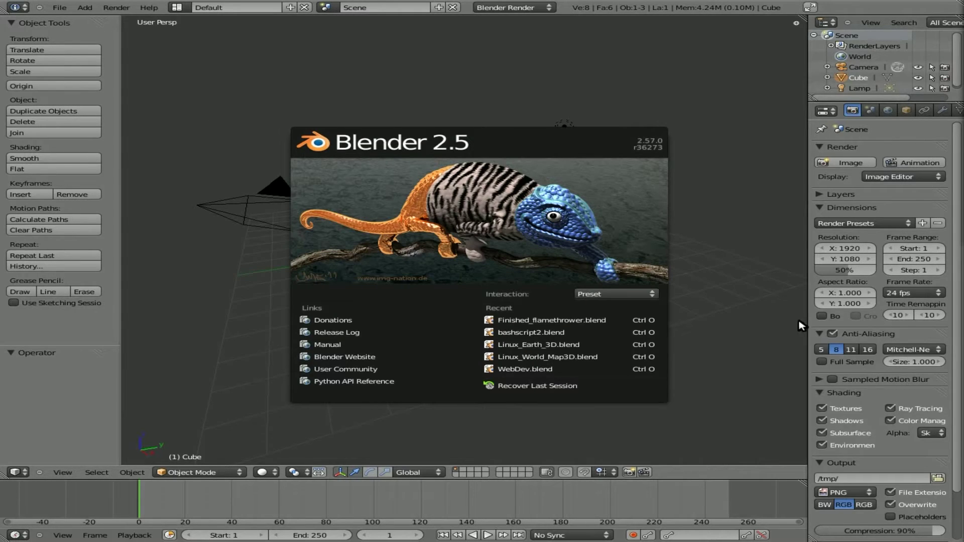
Dismiss the splash, delete the default cube, add a Text object, and view it from top.
{"action": "left_click", "coordinate": [522, 244]}
{"action": "key", "text": "x"}
{"action": "left_click", "coordinate": [422, 235]}
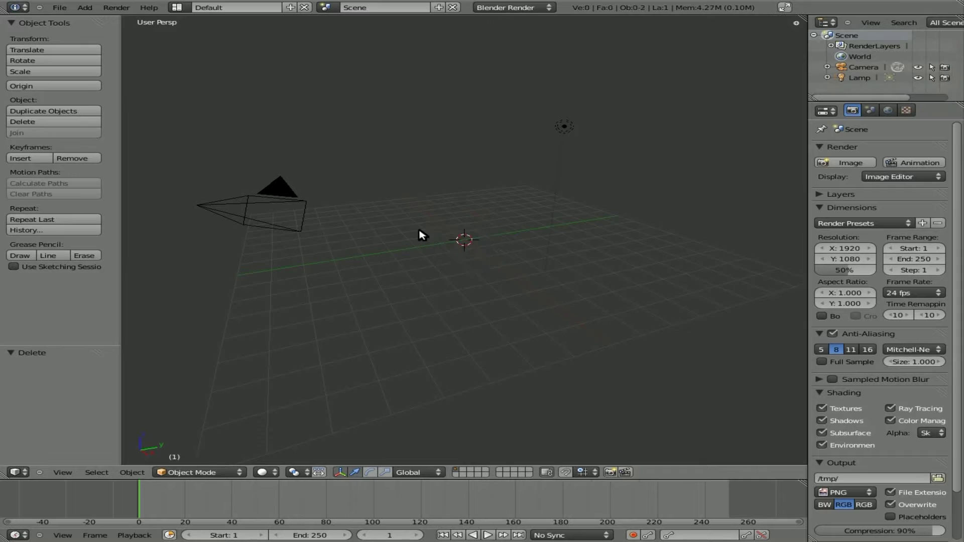
{"action": "key", "text": "space"}
{"action": "type", "text": "text"}
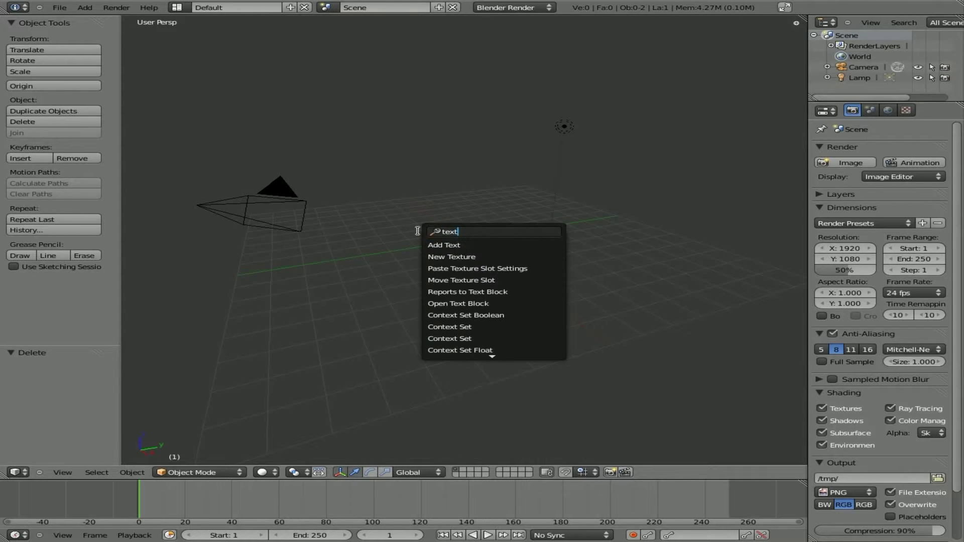
{"action": "key", "text": "Return"}
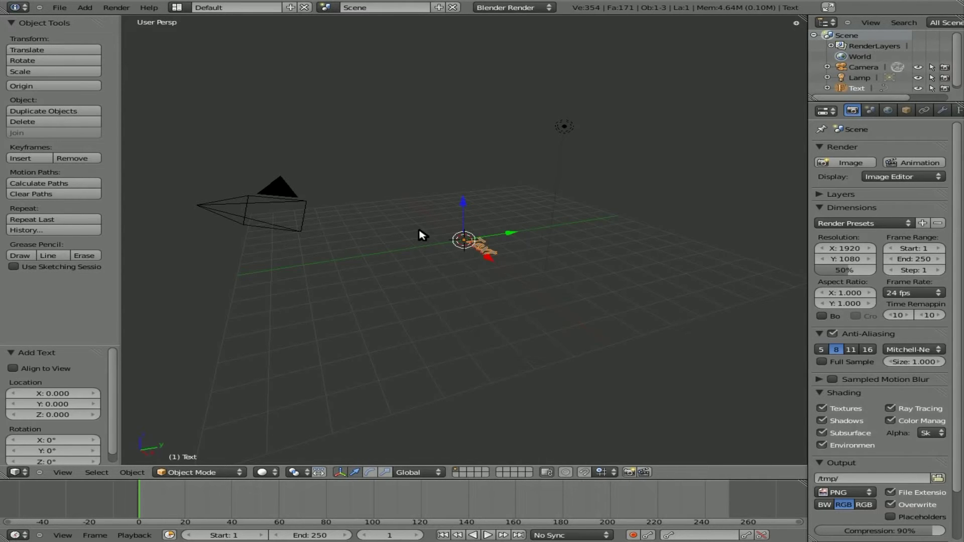
{"action": "key", "text": "KP_7"}
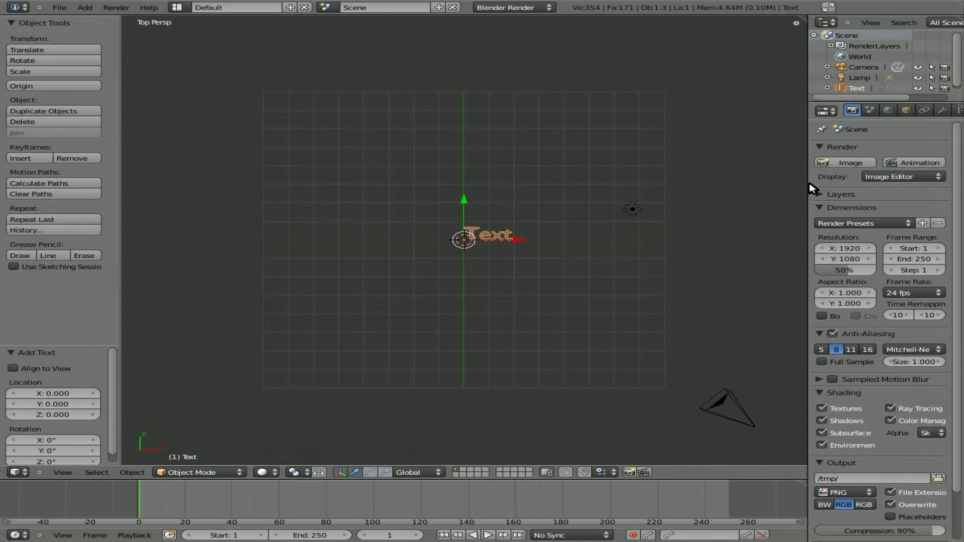
{"action": "left_click_drag", "start_coordinate": [810, 188], "coordinate": [756, 182]}
{"action": "left_click", "coordinate": [906, 110]}
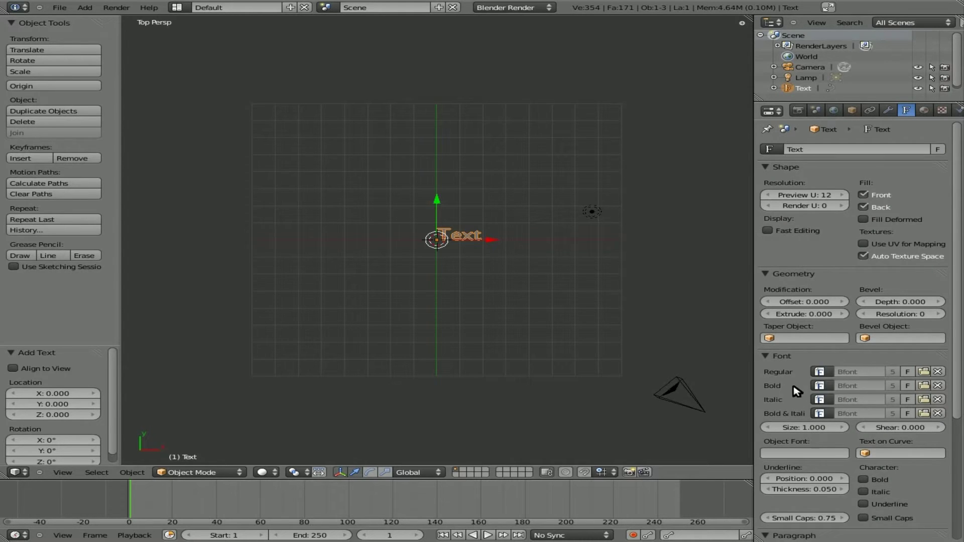
{"action": "scroll", "coordinate": [797, 391], "scroll_direction": "down", "scroll_amount": 5}
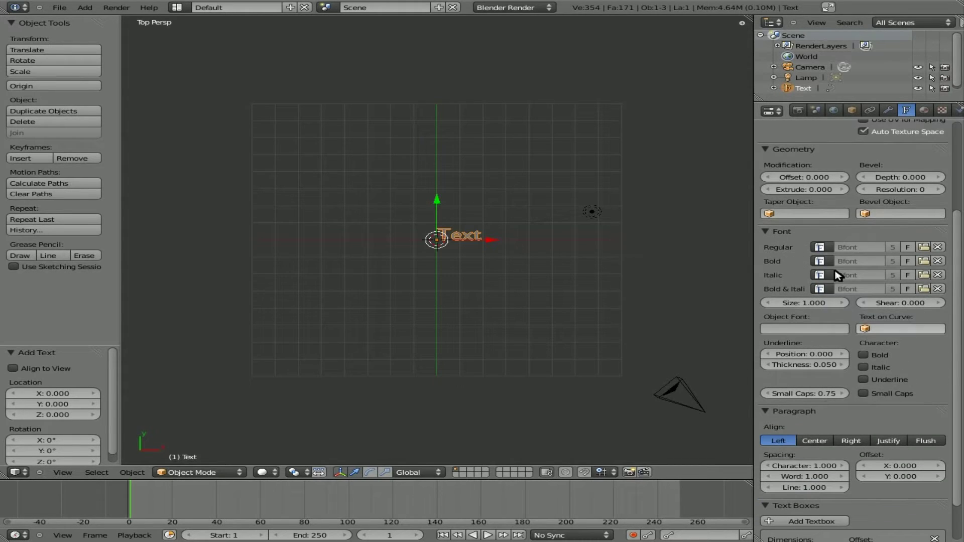
{"action": "scroll", "coordinate": [900, 362], "scroll_direction": "down", "scroll_amount": 2}
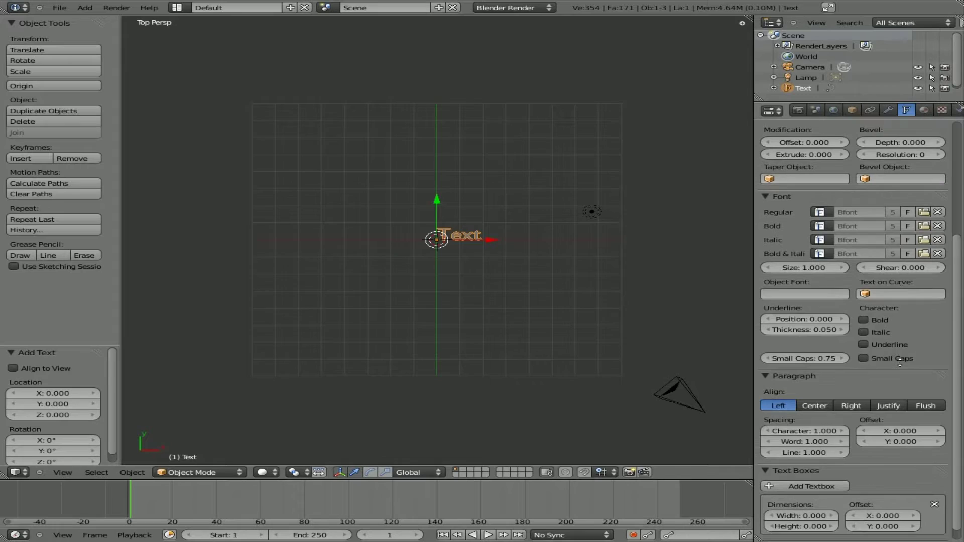
{"action": "scroll", "coordinate": [900, 363], "scroll_direction": "down", "scroll_amount": 1}
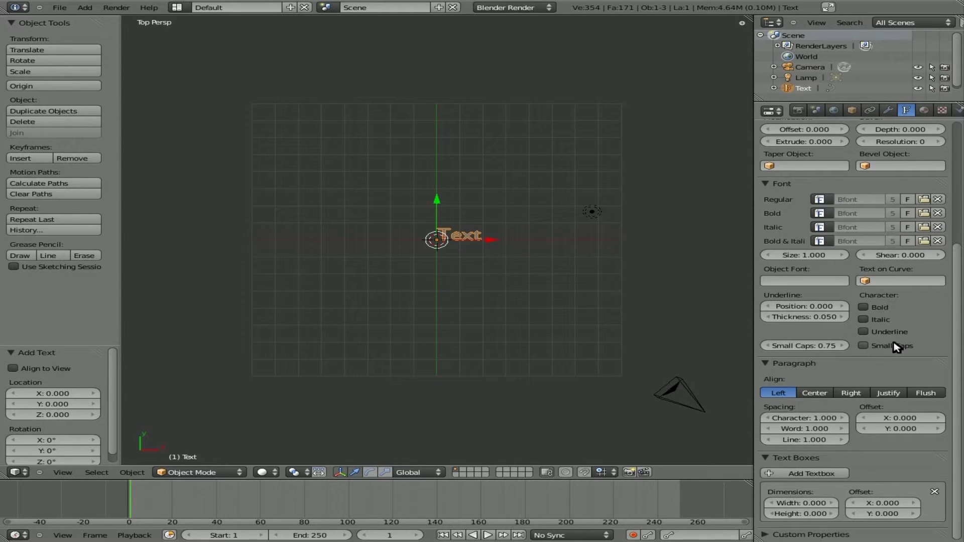
{"action": "middle_click_drag", "start_coordinate": [806, 199], "coordinate": [831, 442]}
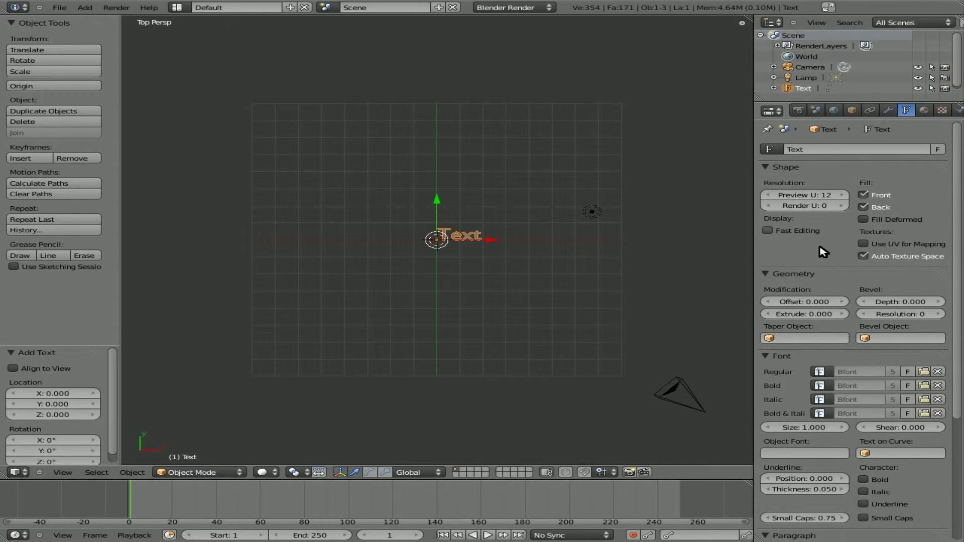
{"action": "scroll", "coordinate": [825, 256], "scroll_direction": "down", "scroll_amount": 7}
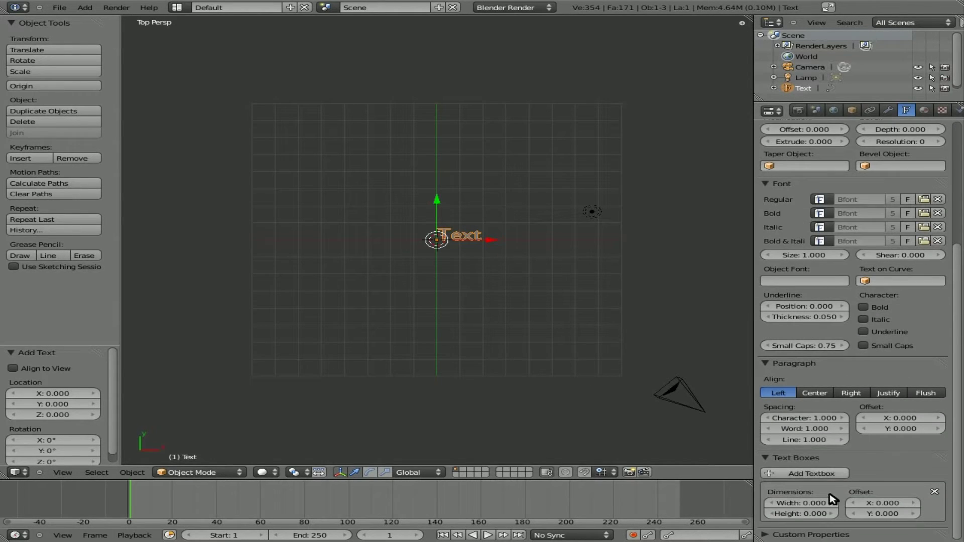
{"action": "scroll", "coordinate": [894, 151], "scroll_direction": "up", "scroll_amount": 7}
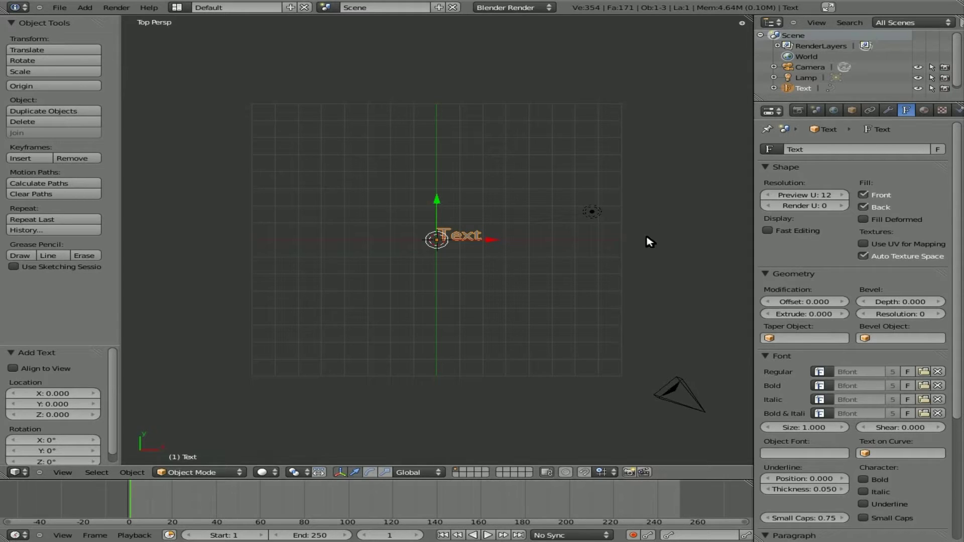
In Edit Mode, delete the word 'Text' and a stray 'd', leaving no characters.
{"action": "key", "text": "Tab"}
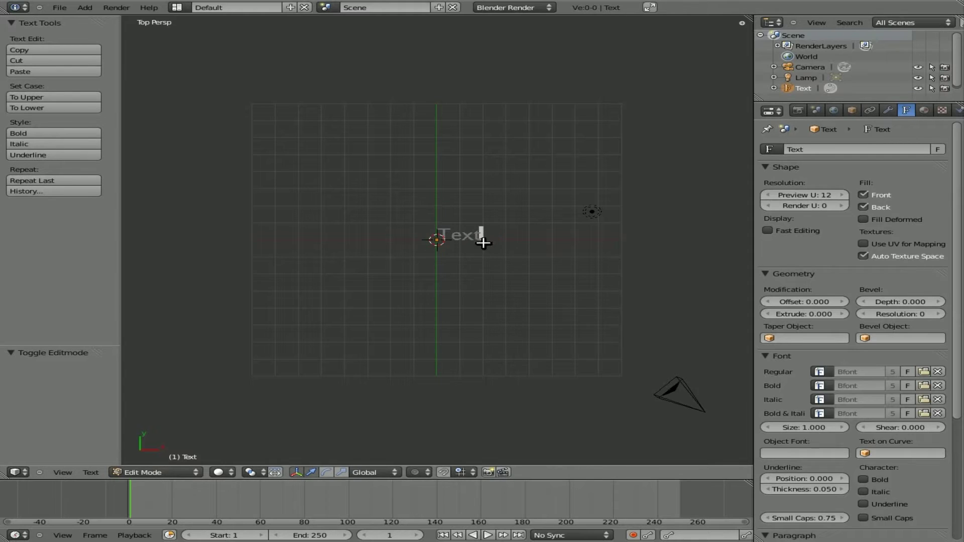
{"action": "scroll", "coordinate": [815, 159], "scroll_direction": "down", "scroll_amount": 1}
{"action": "scroll", "coordinate": [814, 160], "scroll_direction": "down", "scroll_amount": 5}
{"action": "scroll", "coordinate": [818, 301], "scroll_direction": "up", "scroll_amount": 6}
{"action": "key", "text": "BackSpace"}
{"action": "key", "text": "BackSpace"}
{"action": "key", "text": "BackSpace"}
{"action": "key", "text": "BackSpace"}
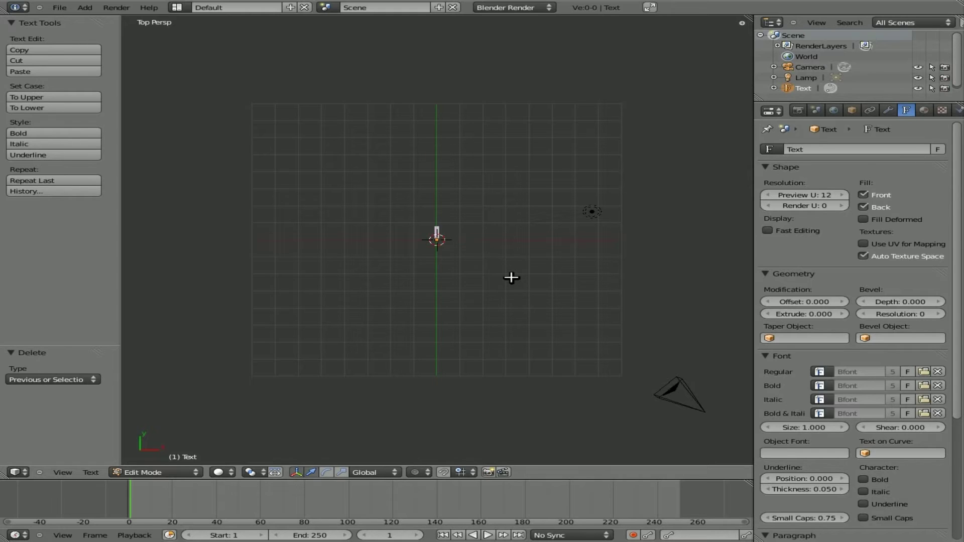
{"action": "type", "text": "d"}
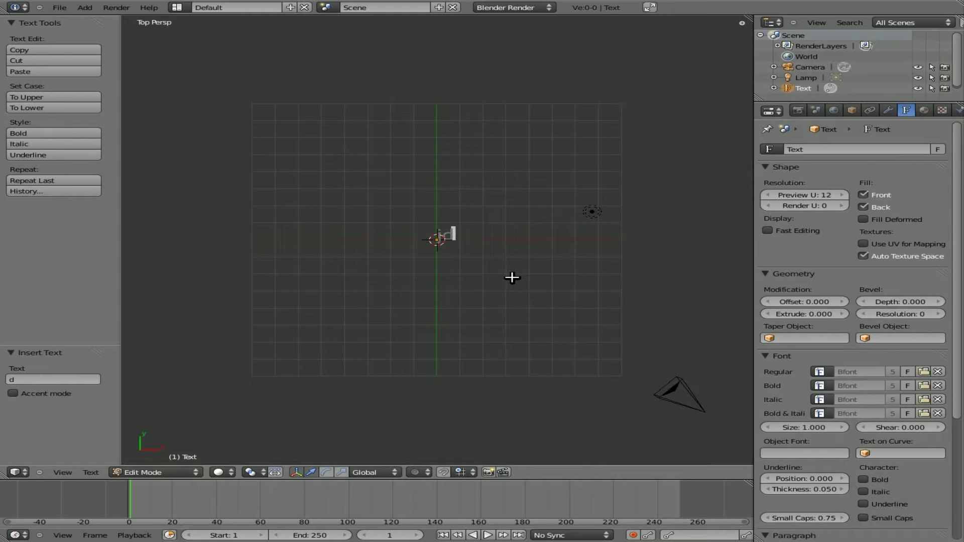
{"action": "left_click", "coordinate": [39, 378]}
{"action": "key", "text": "Return"}
{"action": "key", "text": "BackSpace"}
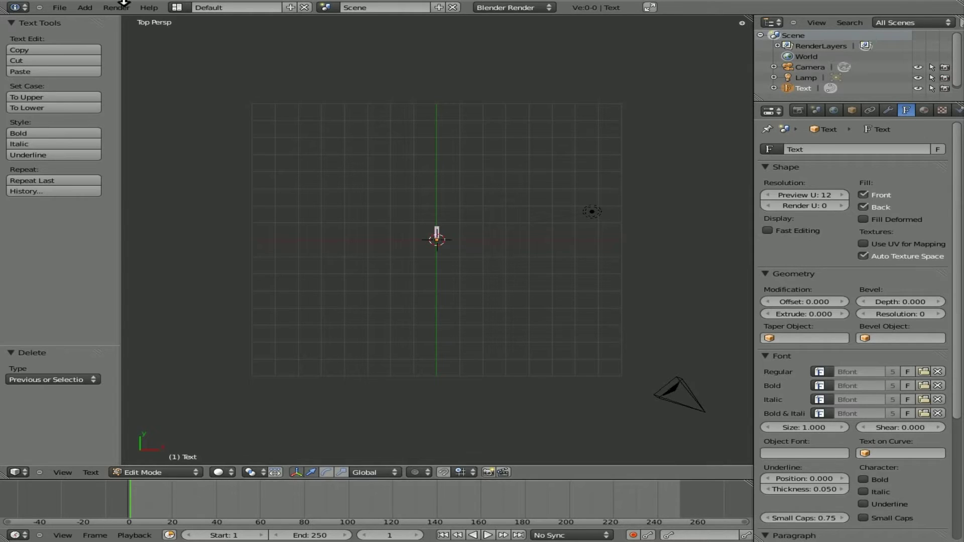
{"action": "left_click", "coordinate": [60, 8]}
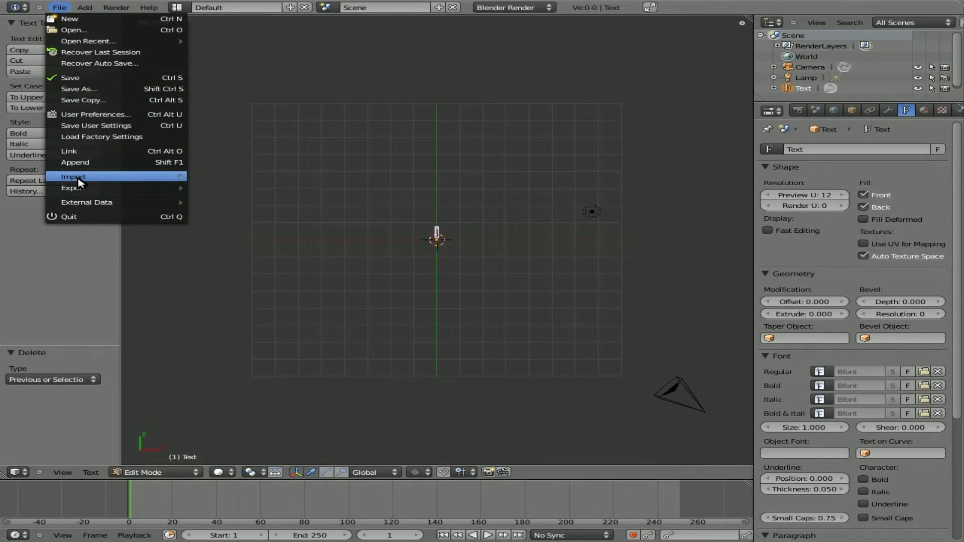
{"action": "mouse_move", "coordinate": [82, 182]}
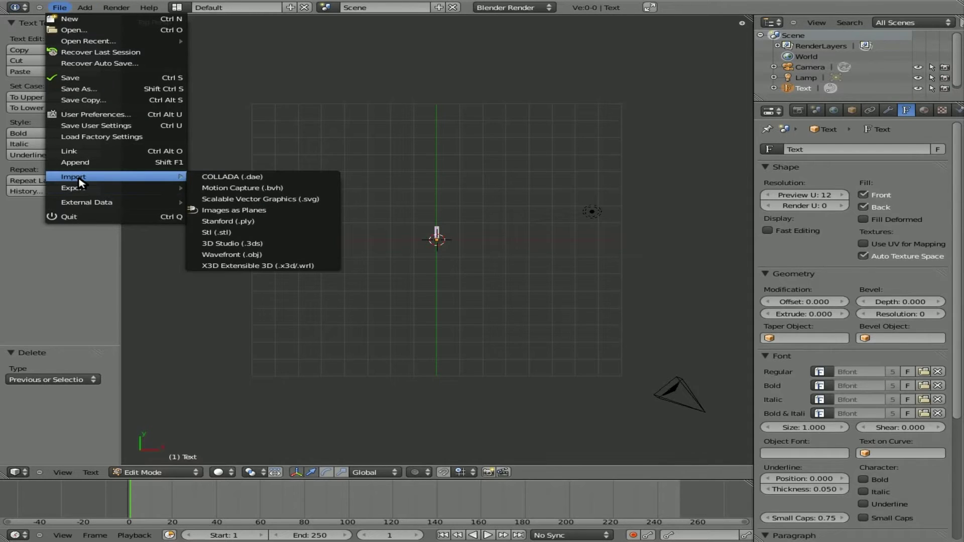
{"action": "left_click", "coordinate": [117, 115]}
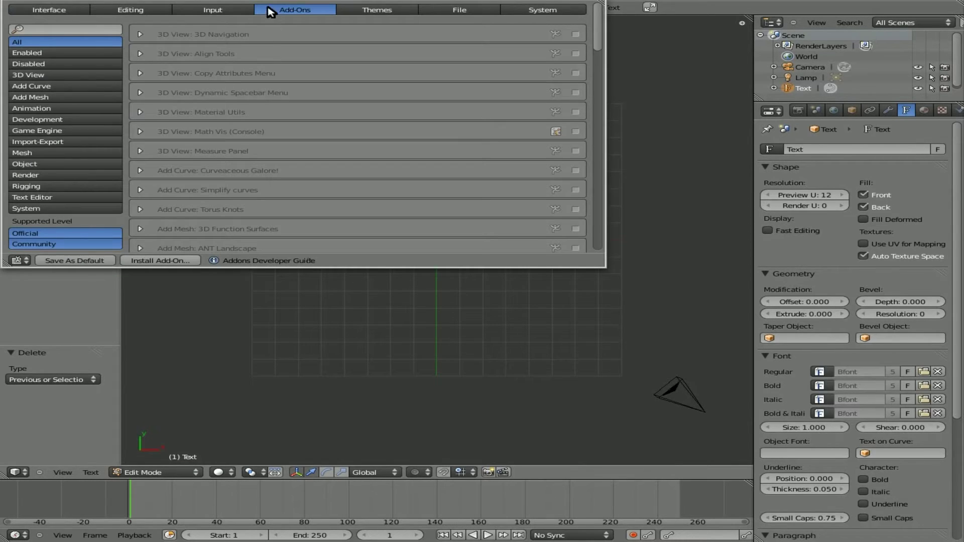
{"action": "left_click", "coordinate": [31, 28]}
{"action": "left_click", "coordinate": [219, 9]}
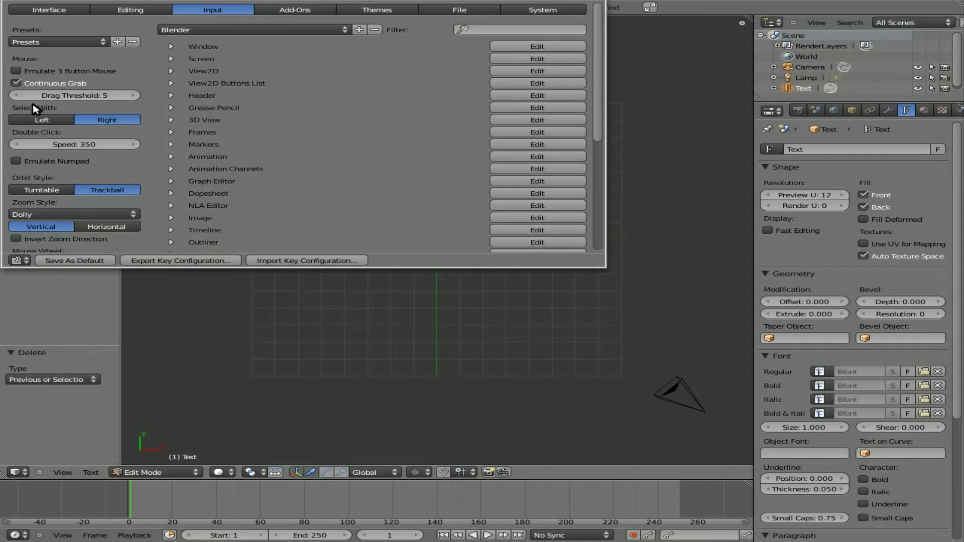
{"action": "scroll", "coordinate": [427, 166], "scroll_direction": "down", "scroll_amount": 6}
{"action": "scroll", "coordinate": [426, 166], "scroll_direction": "up", "scroll_amount": 6}
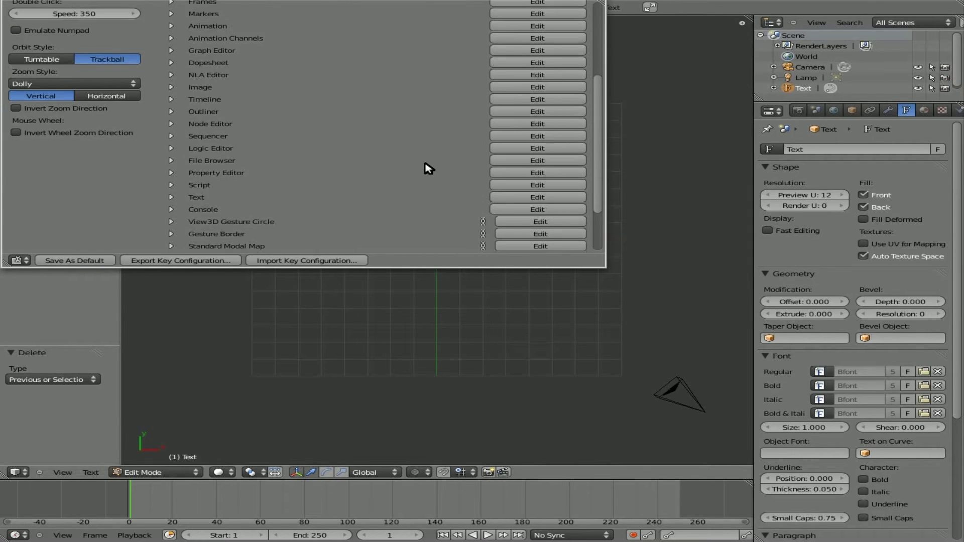
{"action": "left_click", "coordinate": [598, 2]}
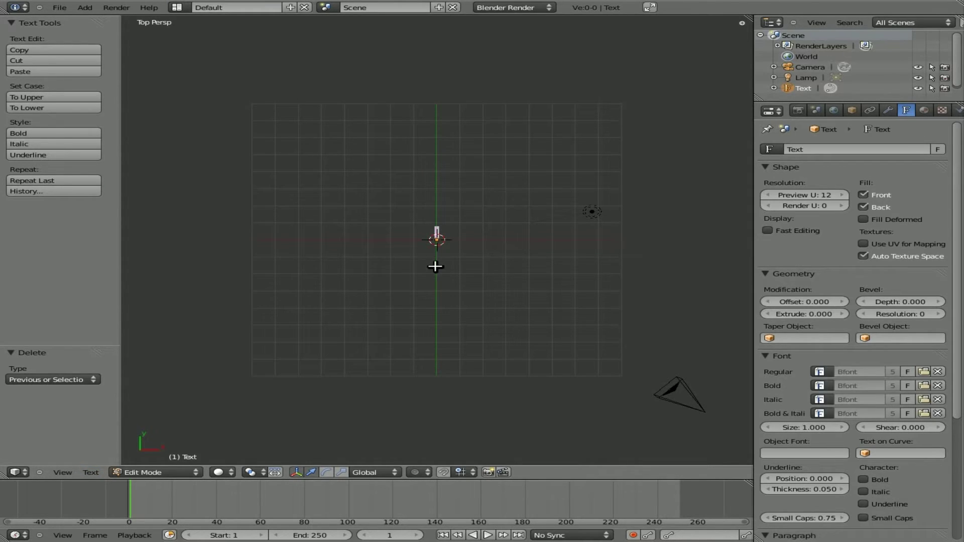
Paste the seven lines of /tmp/blendtext.txt into the Text object with Text > Paste File.
{"action": "key", "text": "Tab"}
{"action": "key", "text": "Tab"}
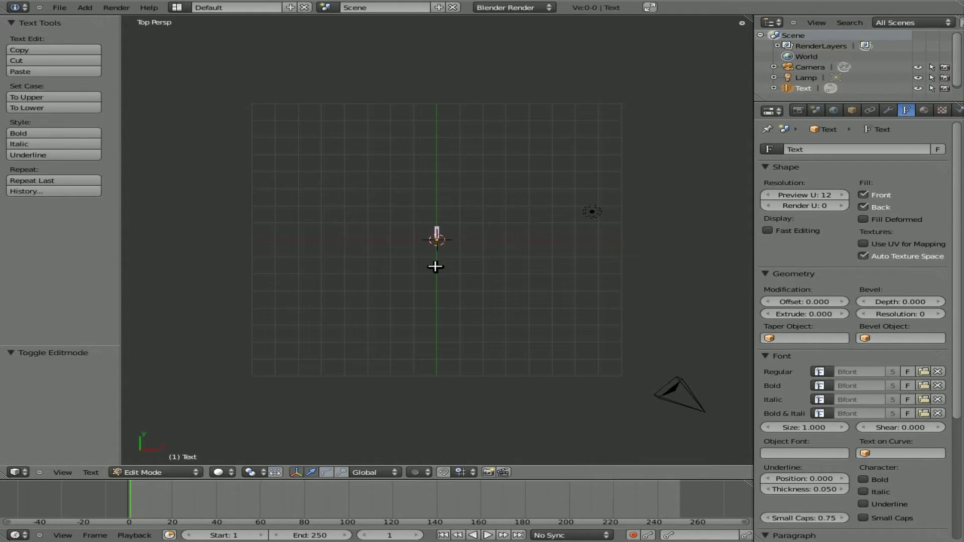
{"action": "left_click", "coordinate": [93, 474]}
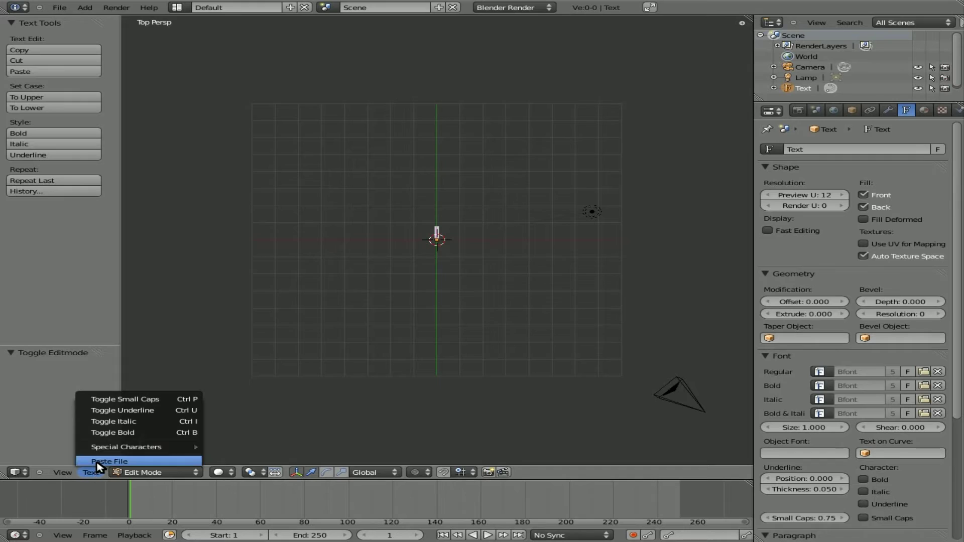
{"action": "left_click", "coordinate": [99, 467]}
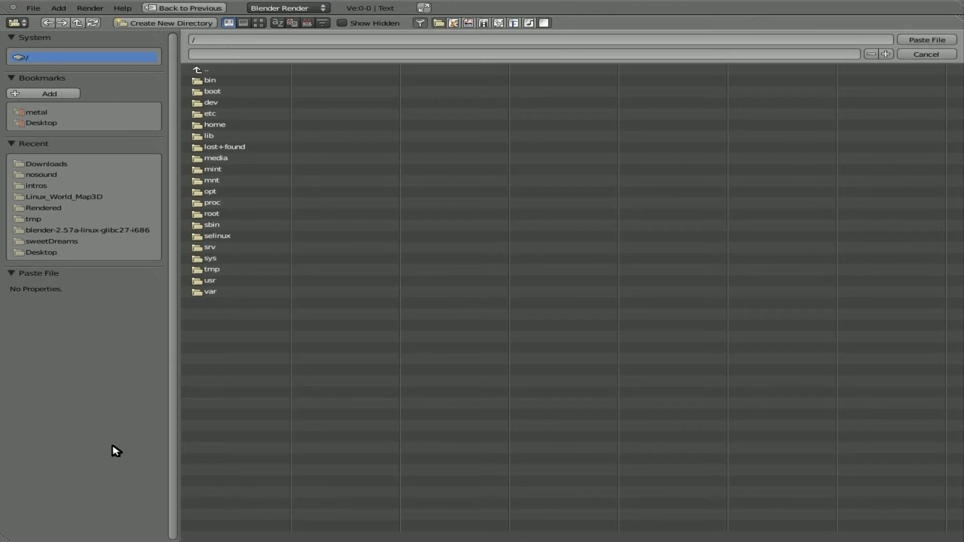
{"action": "left_click", "coordinate": [227, 274]}
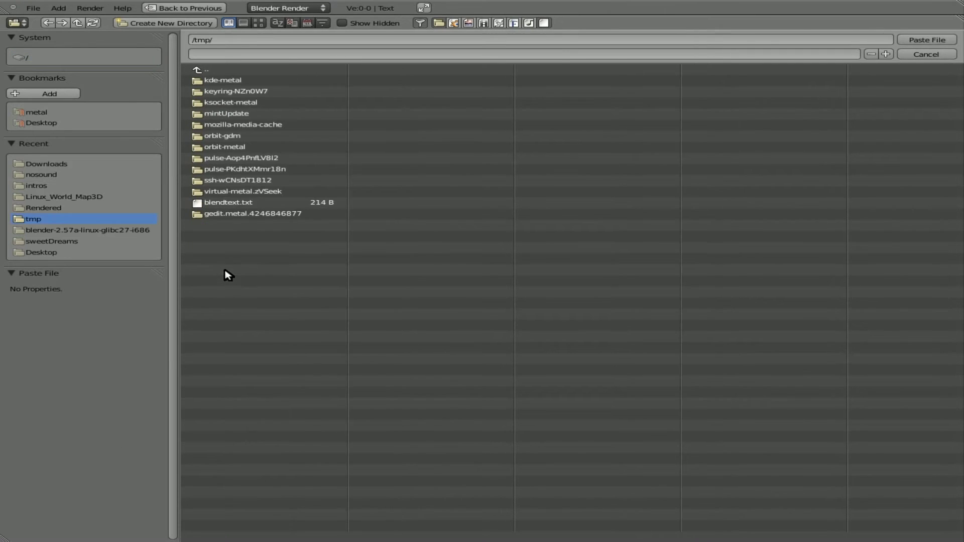
{"action": "left_click", "coordinate": [243, 204]}
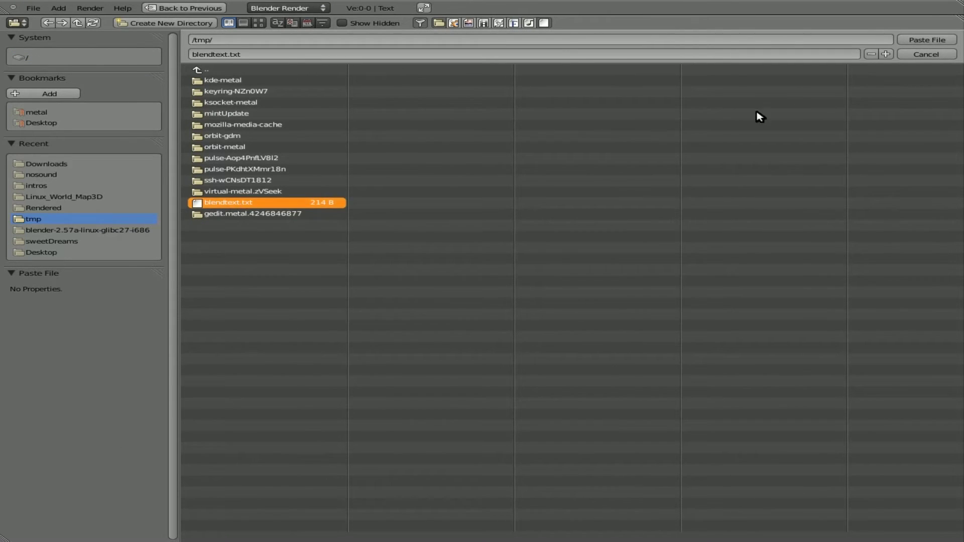
{"action": "left_click", "coordinate": [925, 40]}
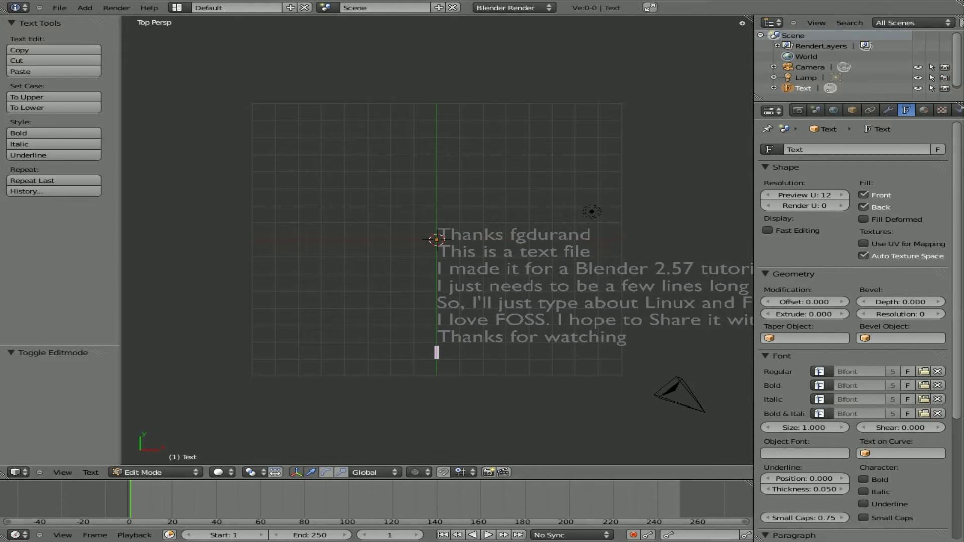
Move the gedit blendtext.txt window beside the 3D text, then hide it again.
{"action": "key", "text": "alt+Tab"}
{"action": "left_click_drag", "start_coordinate": [286, 243], "coordinate": [215, 161], "text": "alt"}
{"action": "key", "text": "alt+Tab"}
Give the text an extrude depth of 0.1 and center-align its paragraph.
{"action": "left_click", "coordinate": [828, 313]}
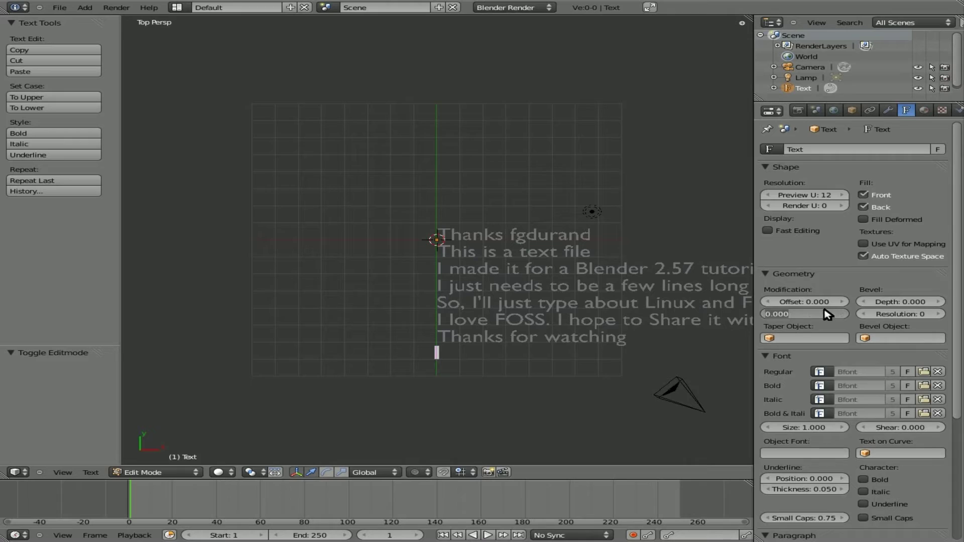
{"action": "type", "text": "0.1"}
{"action": "key", "text": "Return"}
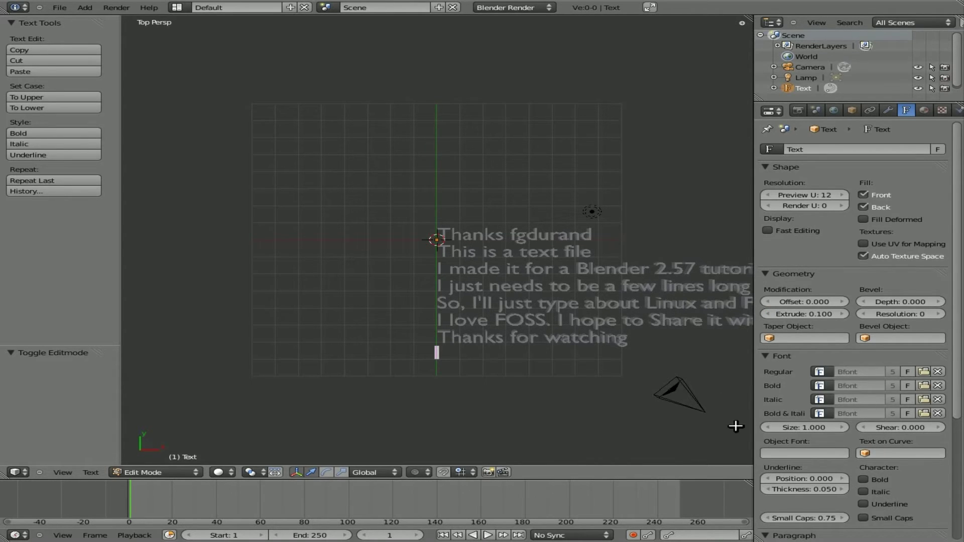
{"action": "scroll", "coordinate": [804, 412], "scroll_direction": "down", "scroll_amount": 5}
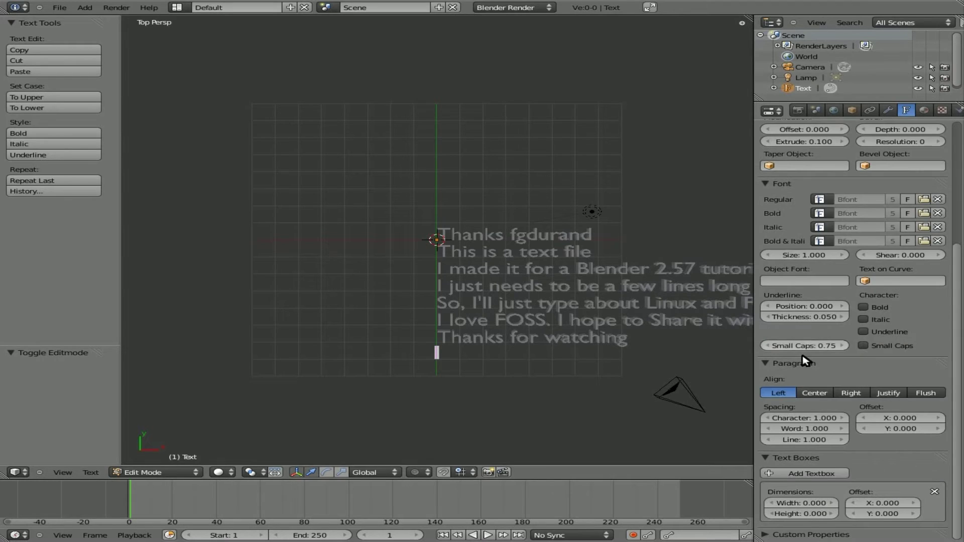
{"action": "left_click", "coordinate": [814, 394]}
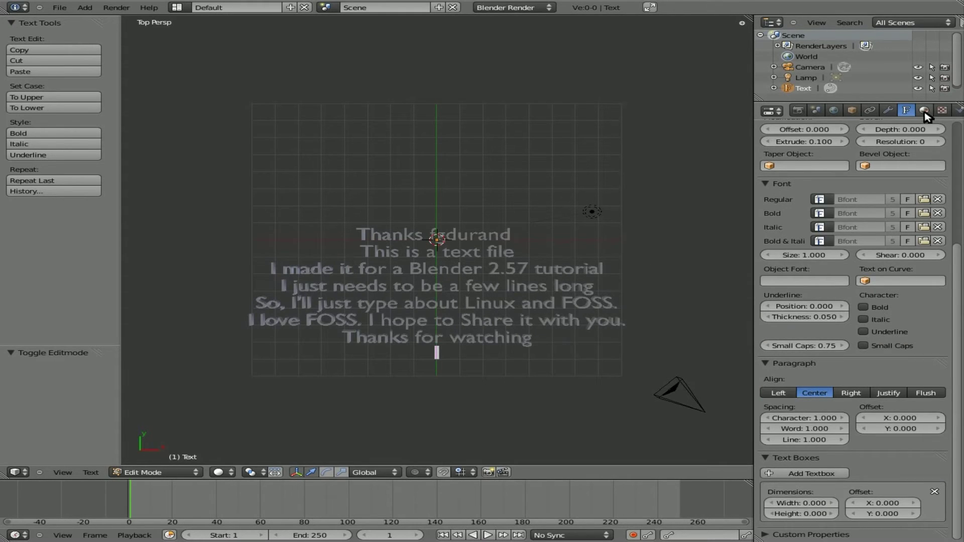
Add a new yellow material (R 0.800, G 0.787, B 0.000) with specular intensity 0.
{"action": "left_click", "coordinate": [924, 110]}
{"action": "left_click", "coordinate": [824, 198]}
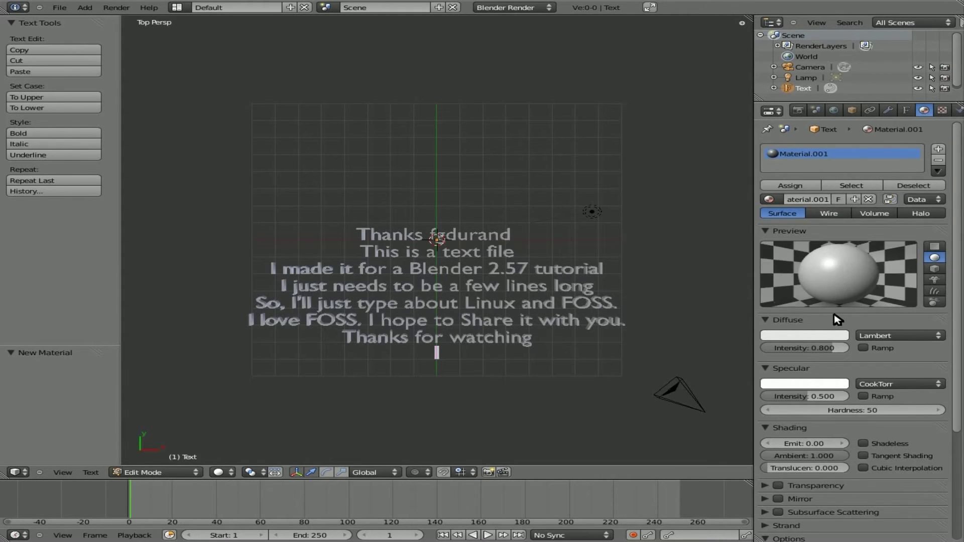
{"action": "left_click", "coordinate": [833, 334]}
{"action": "left_click", "coordinate": [722, 249]}
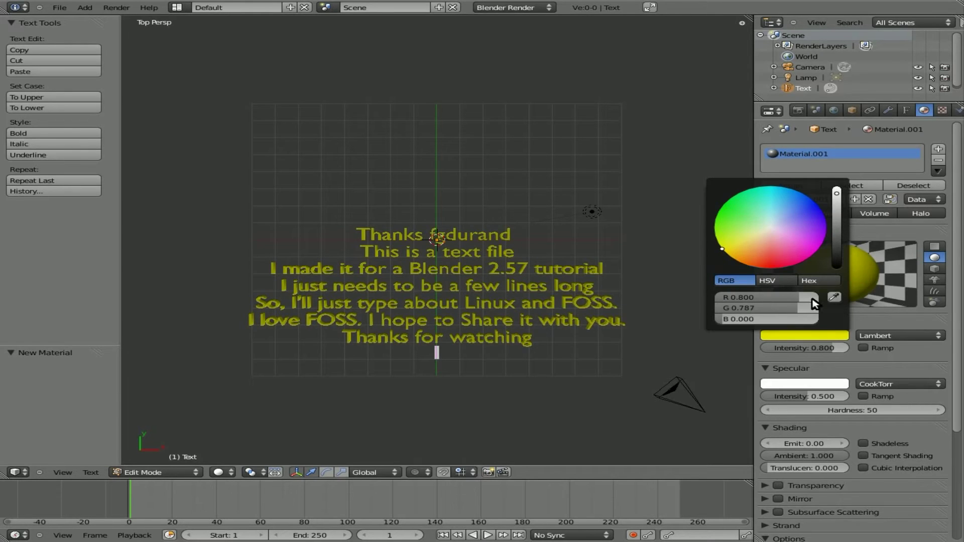
{"action": "left_click_drag", "start_coordinate": [814, 401], "coordinate": [673, 402]}
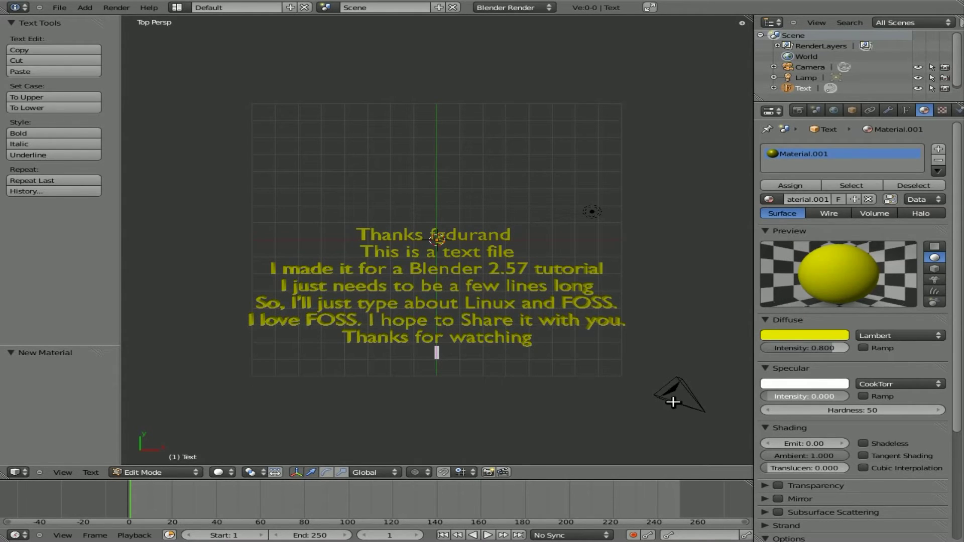
{"action": "left_click", "coordinate": [831, 111]}
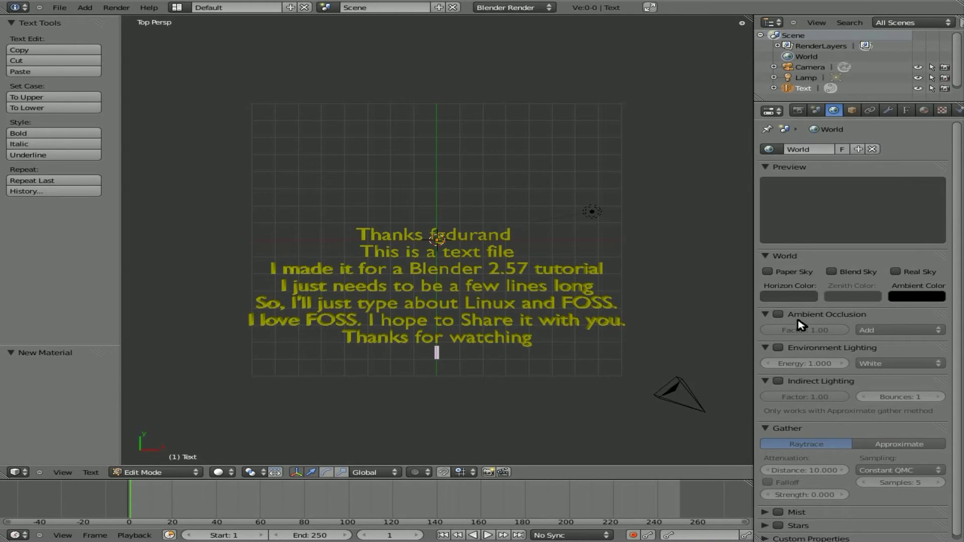
Set a black horizon with Stars enabled, remove the stray 0, and return to Object Mode.
{"action": "left_click", "coordinate": [789, 297]}
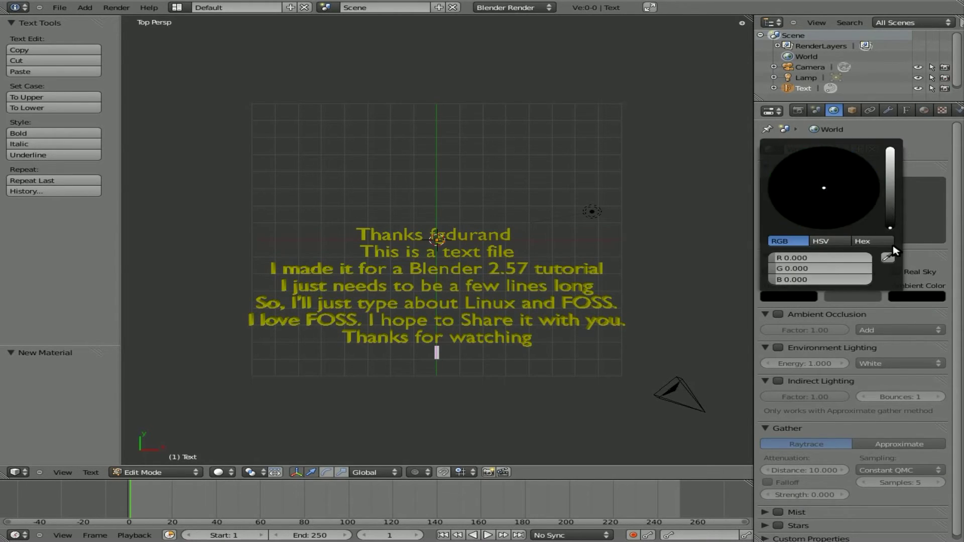
{"action": "left_click", "coordinate": [778, 521]}
{"action": "type", "text": "0"}
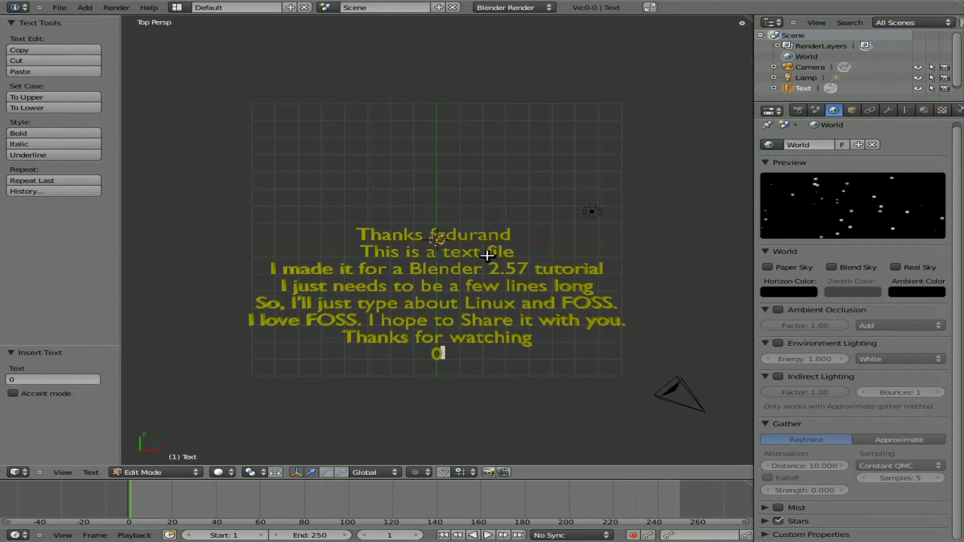
{"action": "key", "text": "BackSpace"}
{"action": "key", "text": "Tab"}
In camera view, scale the text to 0.707 and render the scene.
{"action": "key", "text": "KP_0"}
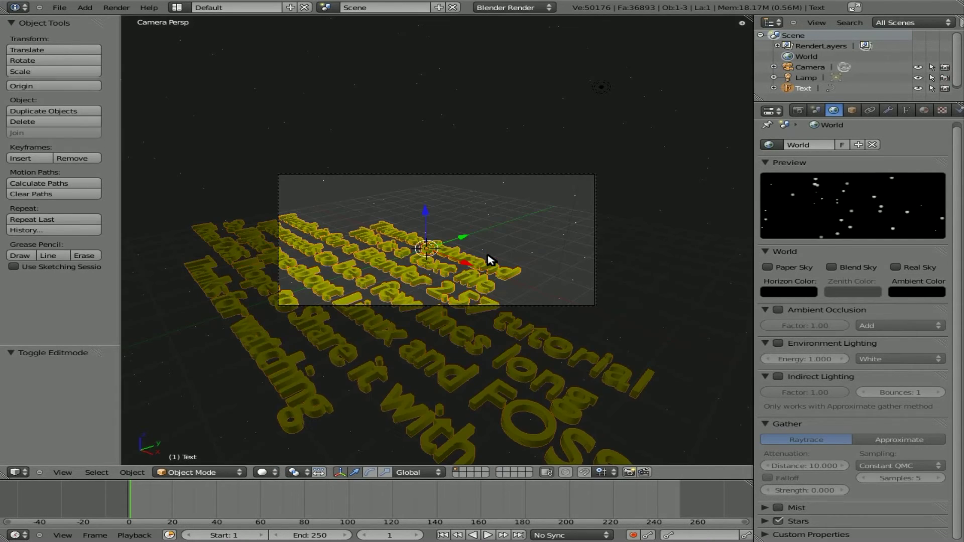
{"action": "key", "text": "s"}
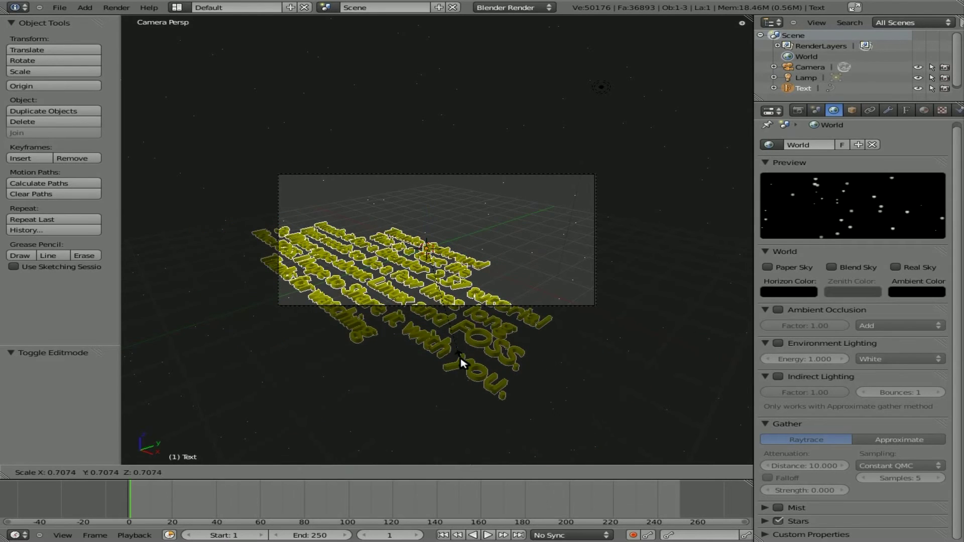
{"action": "left_click", "coordinate": [463, 363]}
{"action": "key", "text": "F12"}
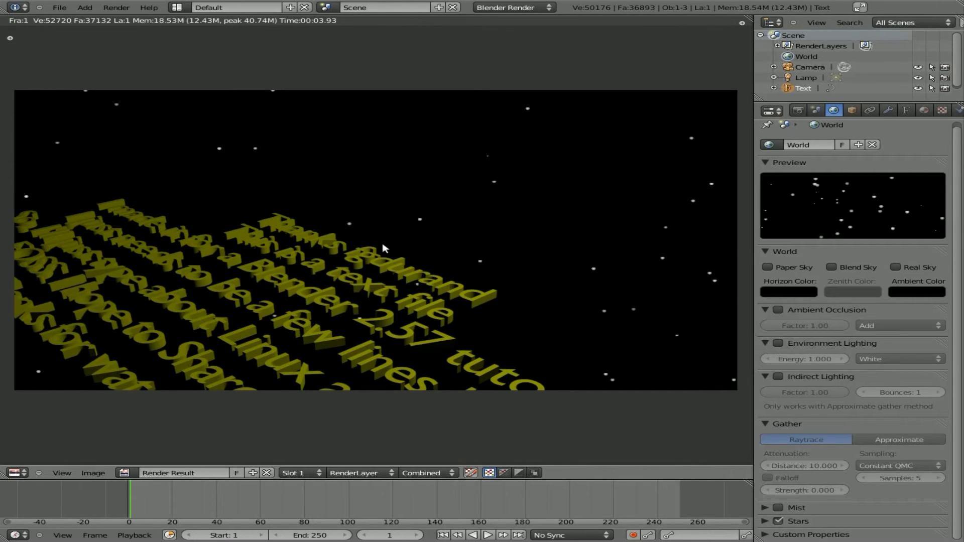
Reload the default start-up scene, replace the cube with a Text object, and view from top.
{"action": "key", "text": "Escape"}
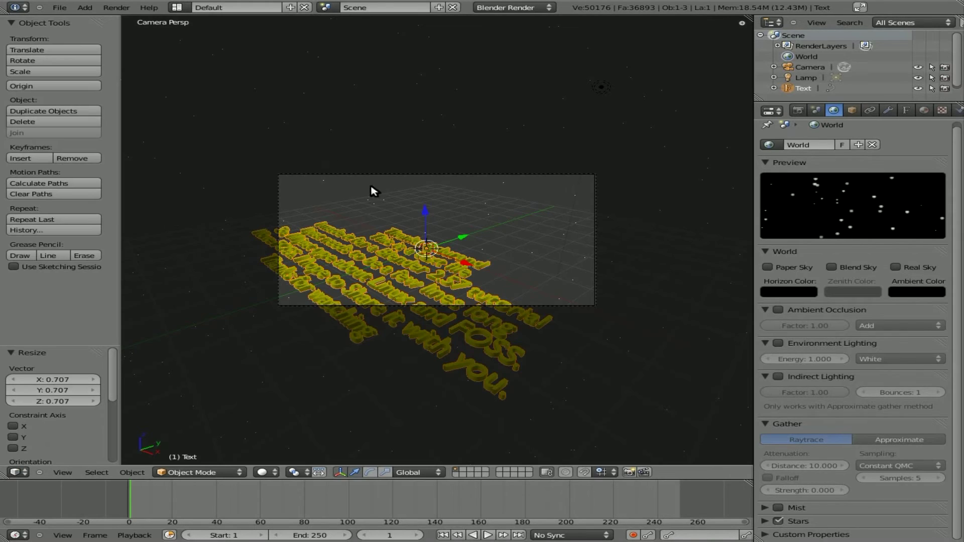
{"action": "key", "text": "ctrl+n"}
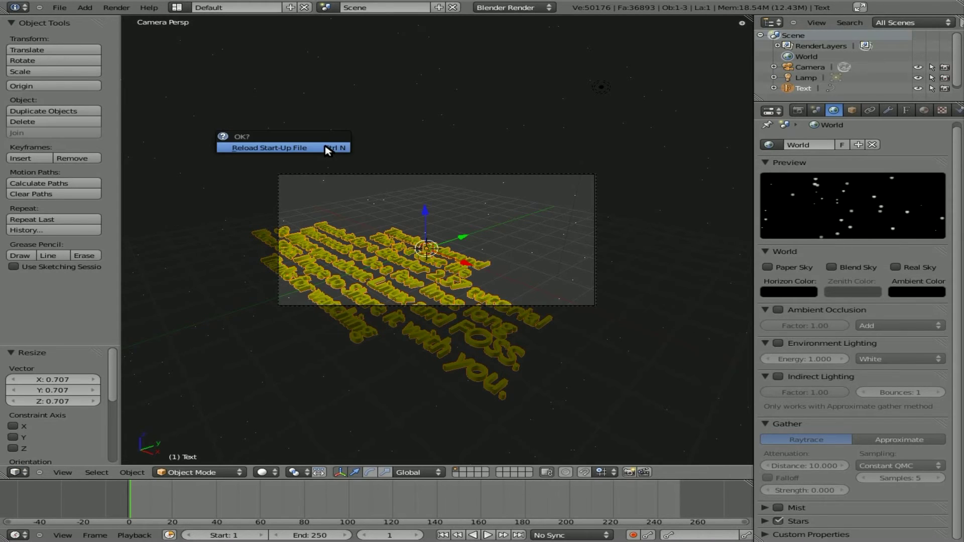
{"action": "left_click", "coordinate": [290, 148]}
{"action": "key", "text": "x"}
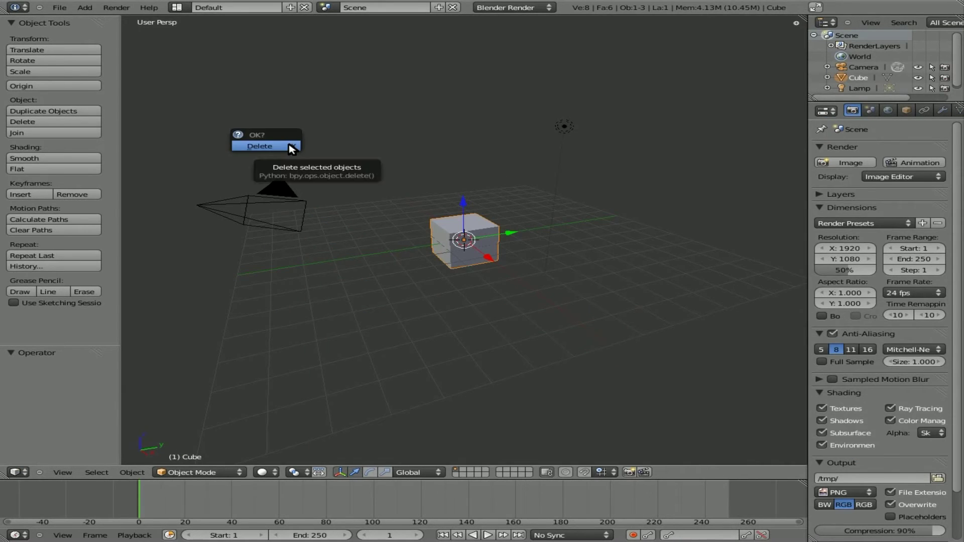
{"action": "left_click", "coordinate": [290, 148]}
{"action": "key", "text": "space"}
{"action": "type", "text": "Add Text"}
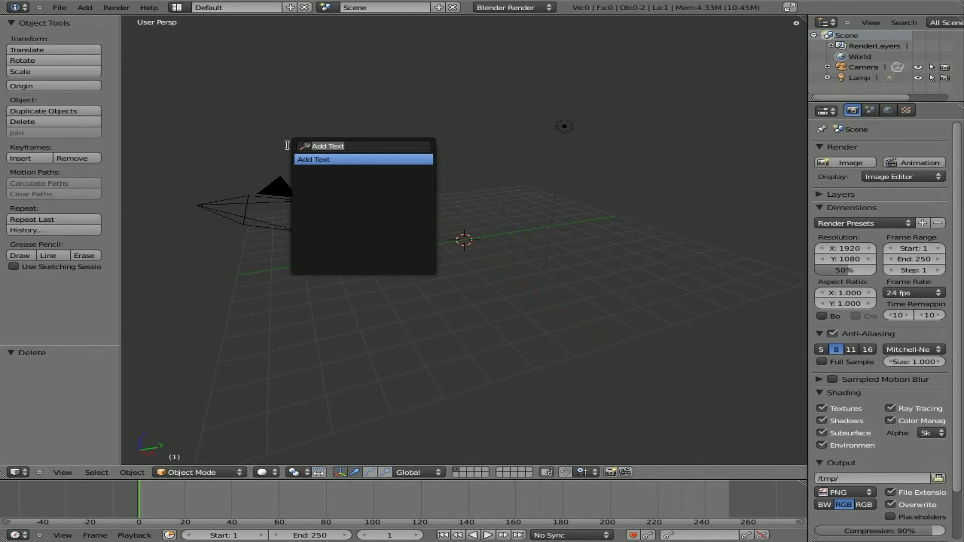
{"action": "key", "text": "Return"}
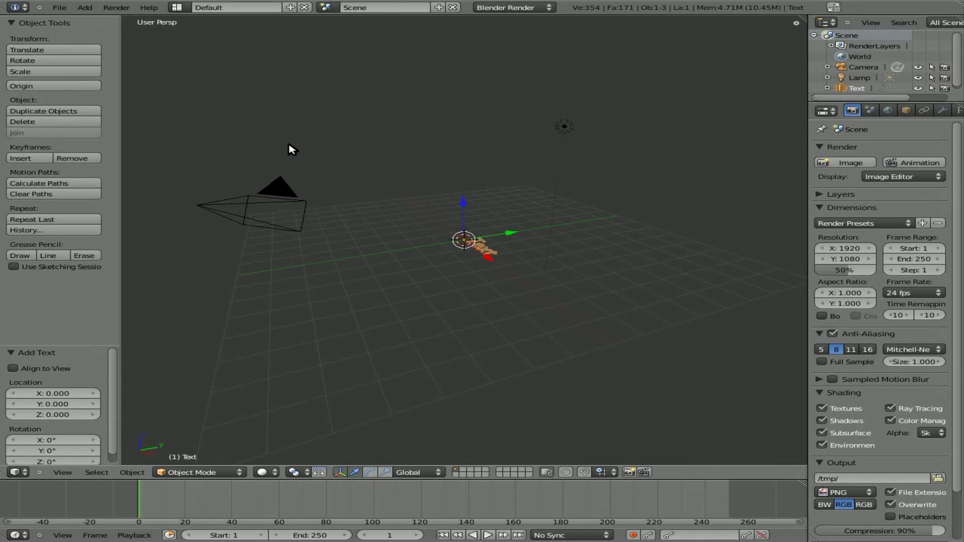
{"action": "key", "text": "KP_7"}
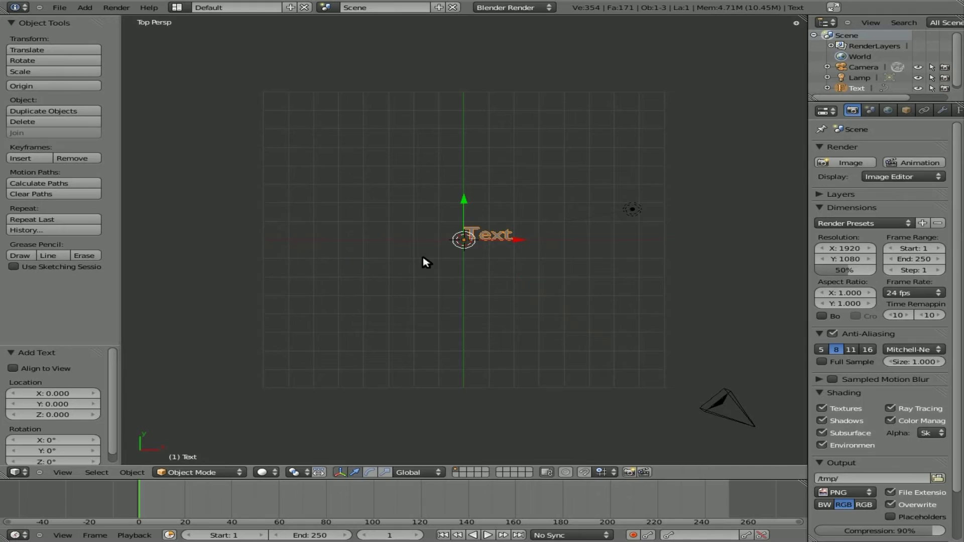
Erase the default word 'Text' and paste in /tmp/blendtext.txt via Paste File.
{"action": "key", "text": "Tab"}
{"action": "key", "text": "BackSpace"}
{"action": "key", "text": "BackSpace"}
{"action": "key", "text": "BackSpace"}
{"action": "key", "text": "BackSpace"}
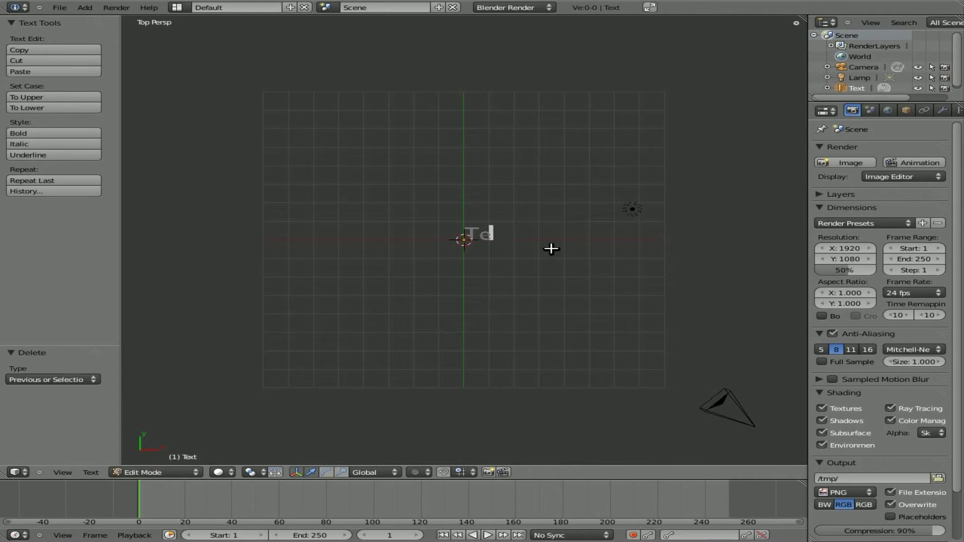
{"action": "left_click", "coordinate": [90, 473]}
{"action": "left_click", "coordinate": [103, 461]}
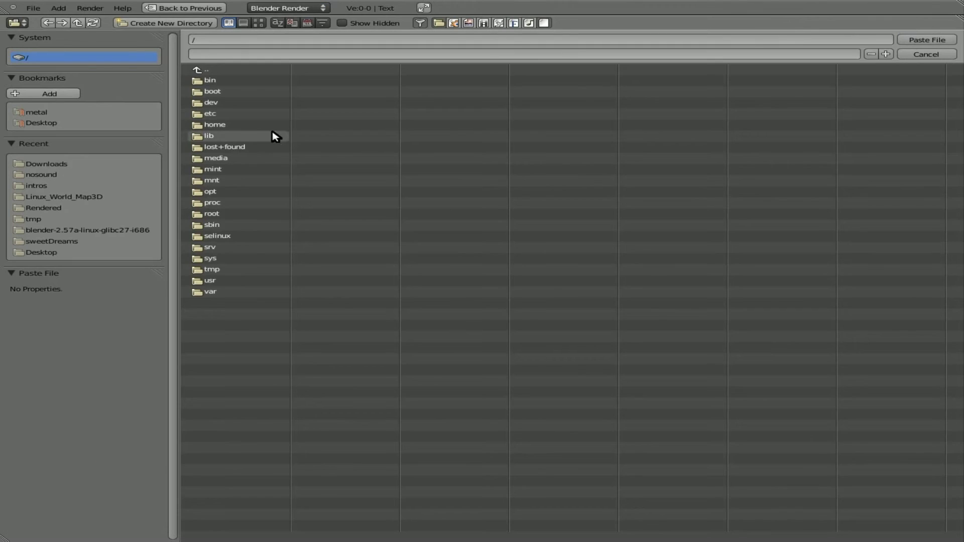
{"action": "left_click", "coordinate": [224, 270]}
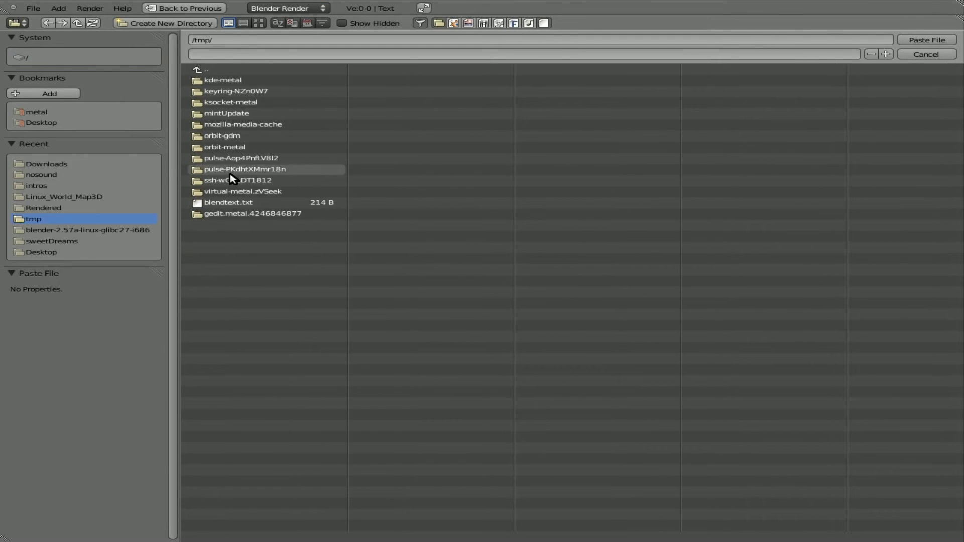
{"action": "left_click", "coordinate": [232, 202]}
{"action": "left_click", "coordinate": [924, 44]}
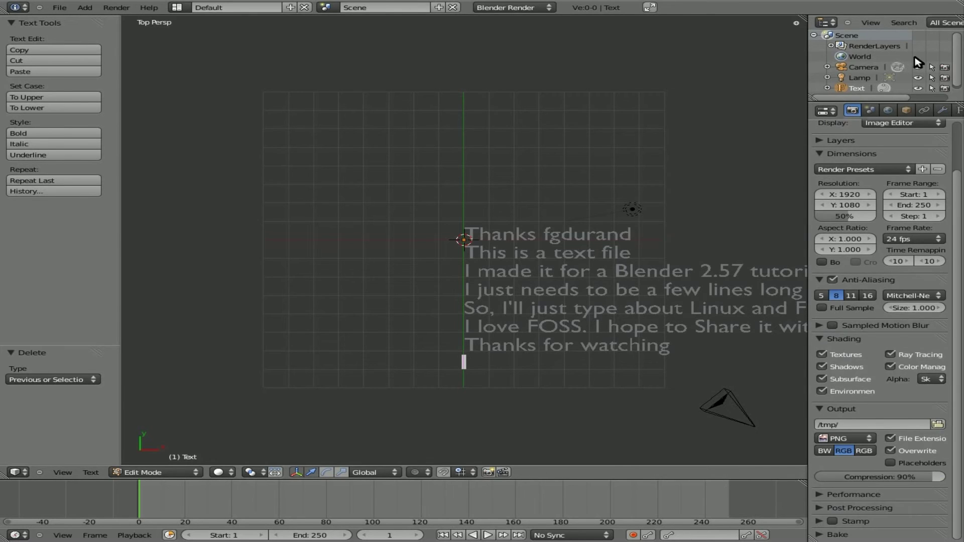
Set the new text's paragraph alignment to Center in the Font properties.
{"action": "left_click", "coordinate": [958, 110]}
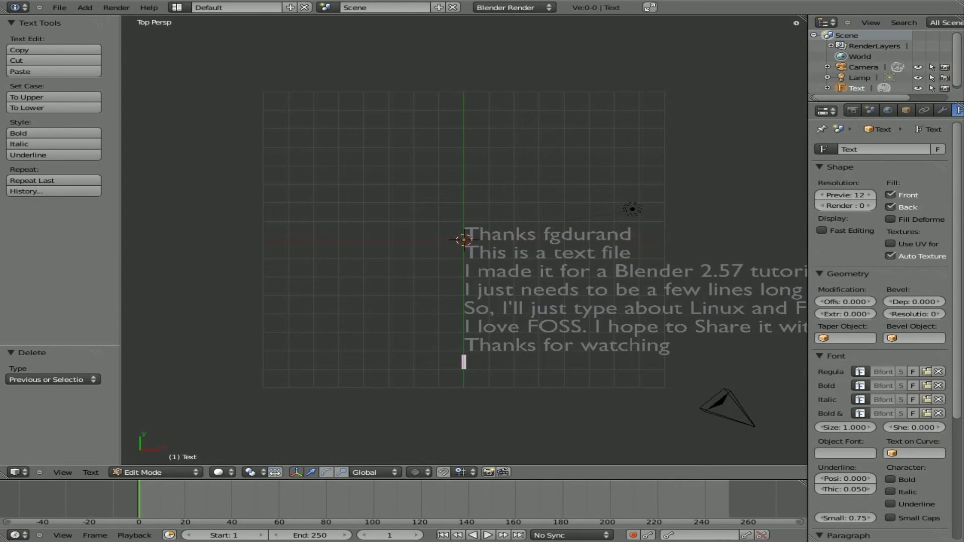
{"action": "scroll", "coordinate": [876, 311], "scroll_direction": "down", "scroll_amount": 6}
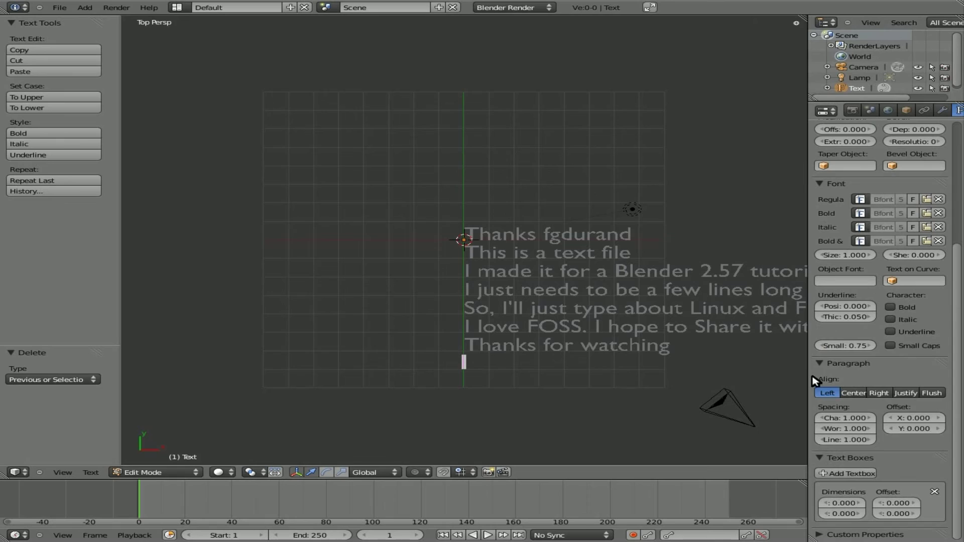
{"action": "left_click", "coordinate": [852, 393]}
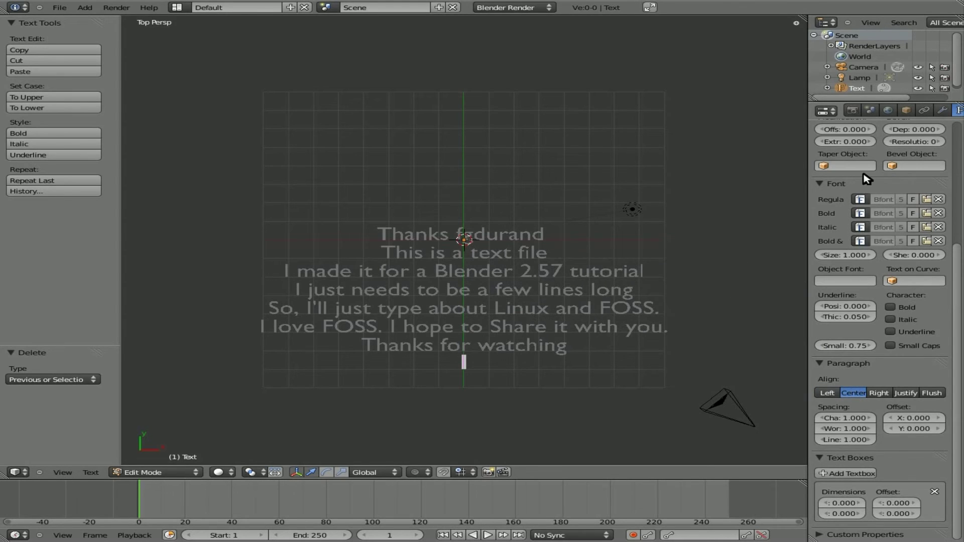
{"action": "scroll", "coordinate": [869, 178], "scroll_direction": "up", "scroll_amount": 8}
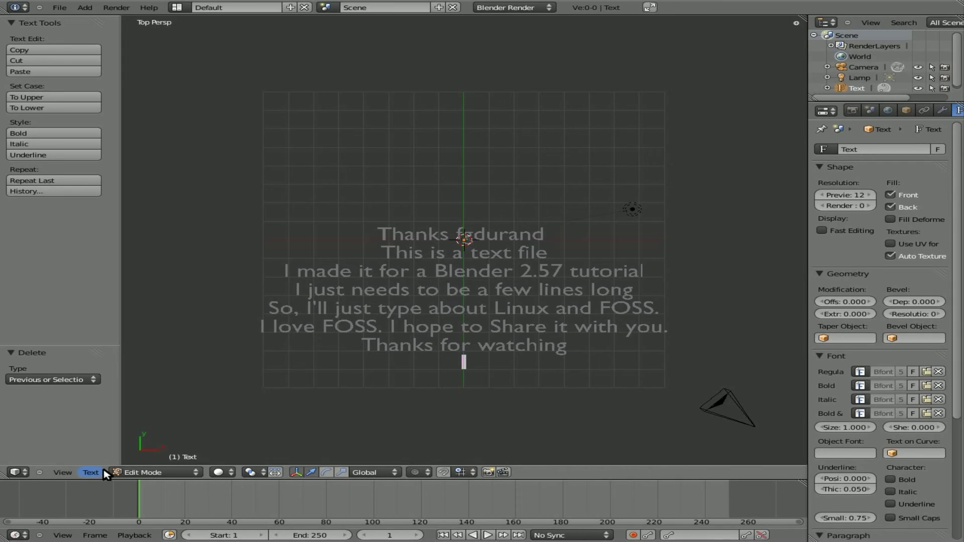
Give the centred text object an Extrude depth of 0.5 in the Geometry panel.
{"action": "left_click", "coordinate": [90, 473]}
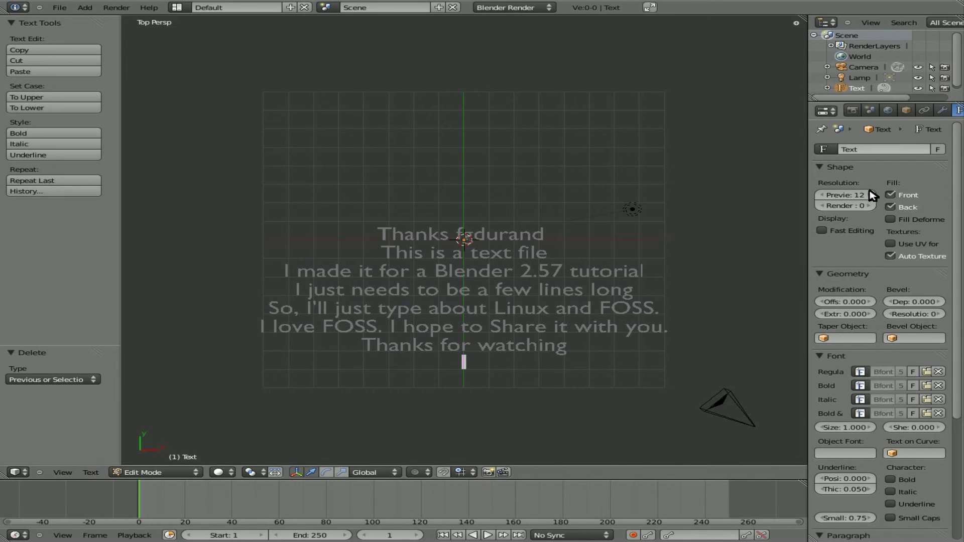
{"action": "left_click", "coordinate": [854, 316]}
{"action": "type", "text": "0.1"}
{"action": "key", "text": "Return"}
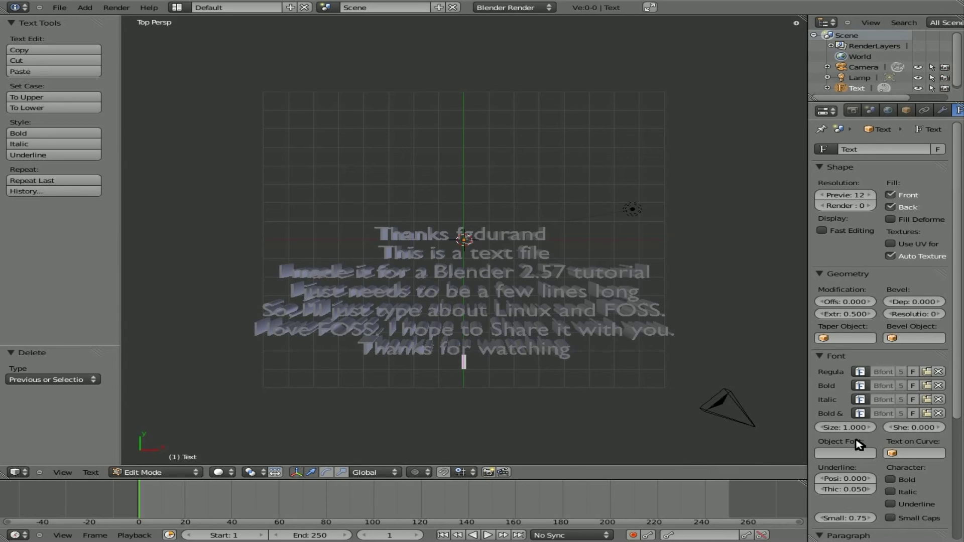
{"action": "scroll", "coordinate": [859, 445], "scroll_direction": "down", "scroll_amount": 8}
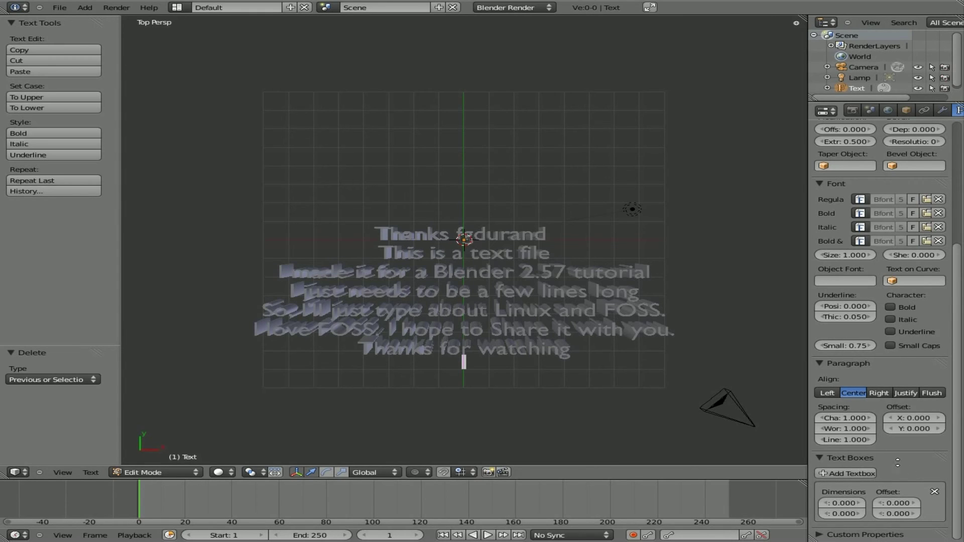
Remove the stray 0 from the text, return to Object Mode and look through the camera.
{"action": "scroll", "coordinate": [873, 274], "scroll_direction": "up", "scroll_amount": 8}
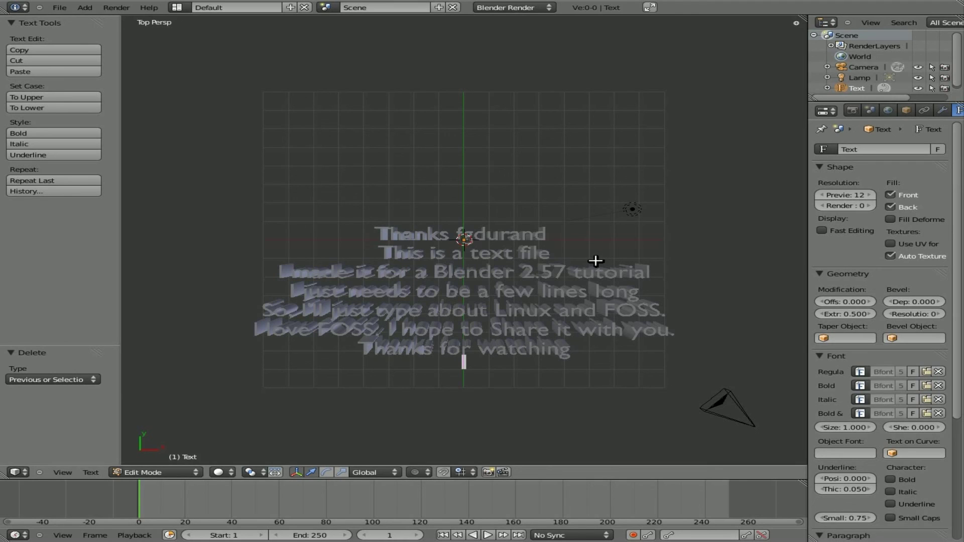
{"action": "type", "text": "0"}
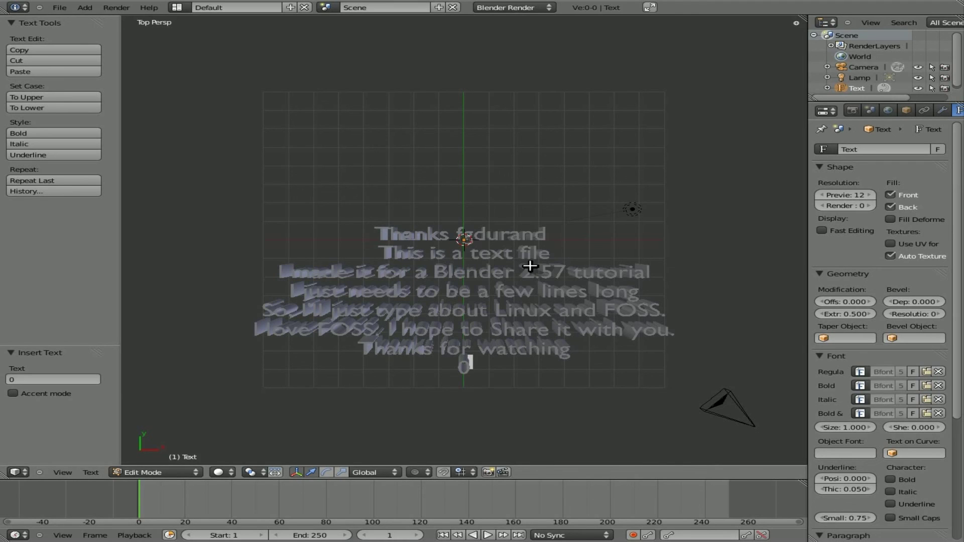
{"action": "key", "text": "BackSpace"}
{"action": "key", "text": "Tab"}
{"action": "key", "text": "KP_0"}
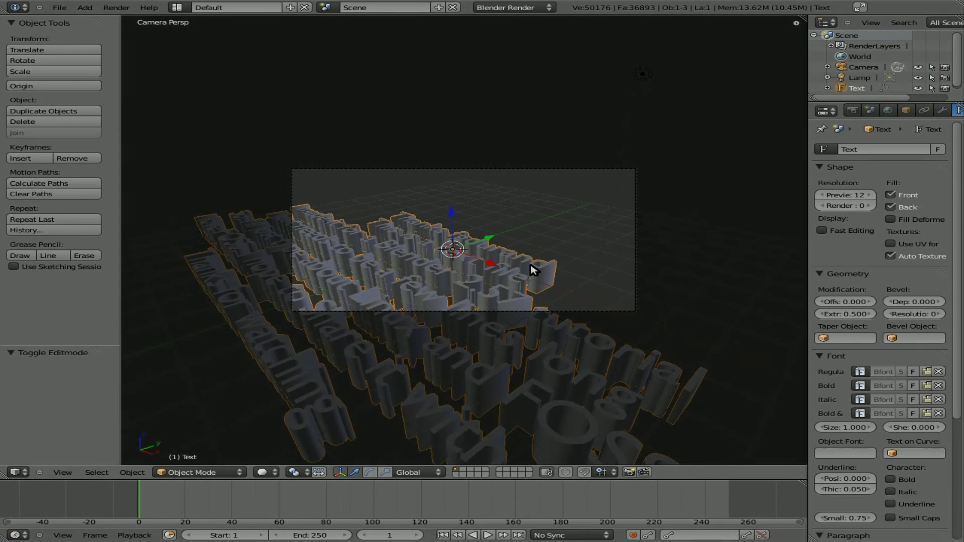